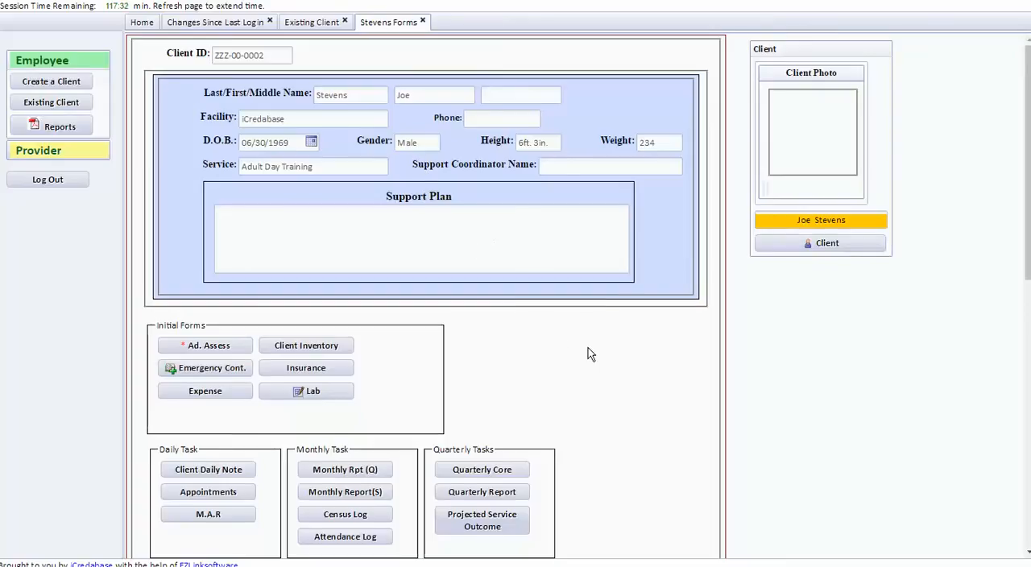
Open the client's training goal form from the provider tasks and add blank goal rows.
scroll(589, 354, "down", 3)
scroll(615, 326, "down", 5)
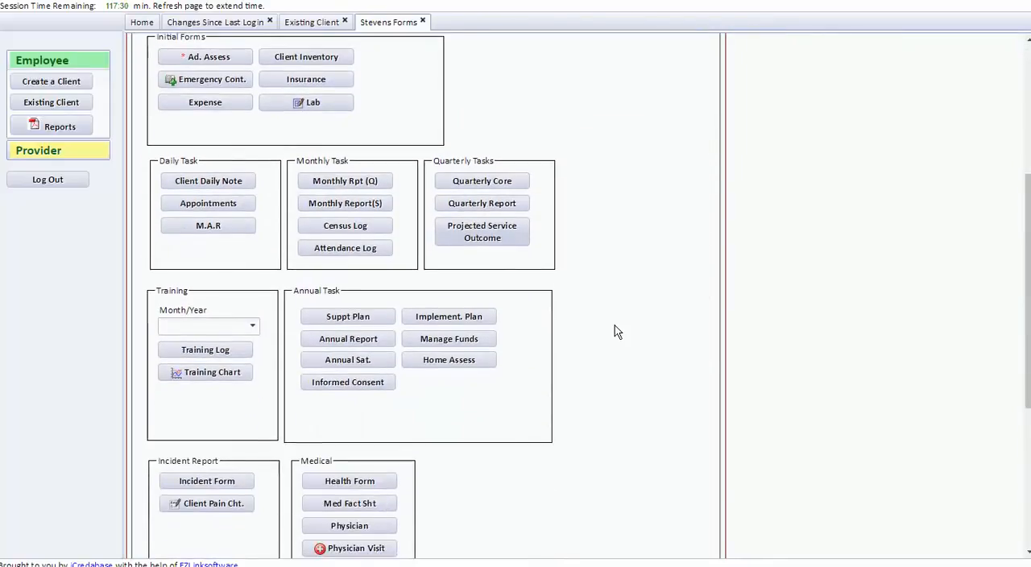
scroll(615, 330, "down", 6)
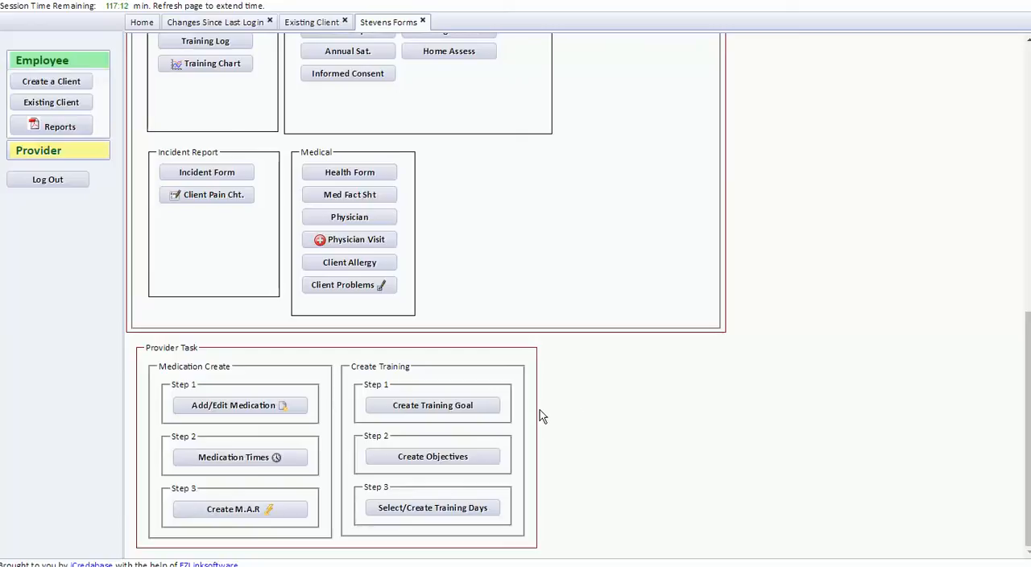
left_click(475, 406)
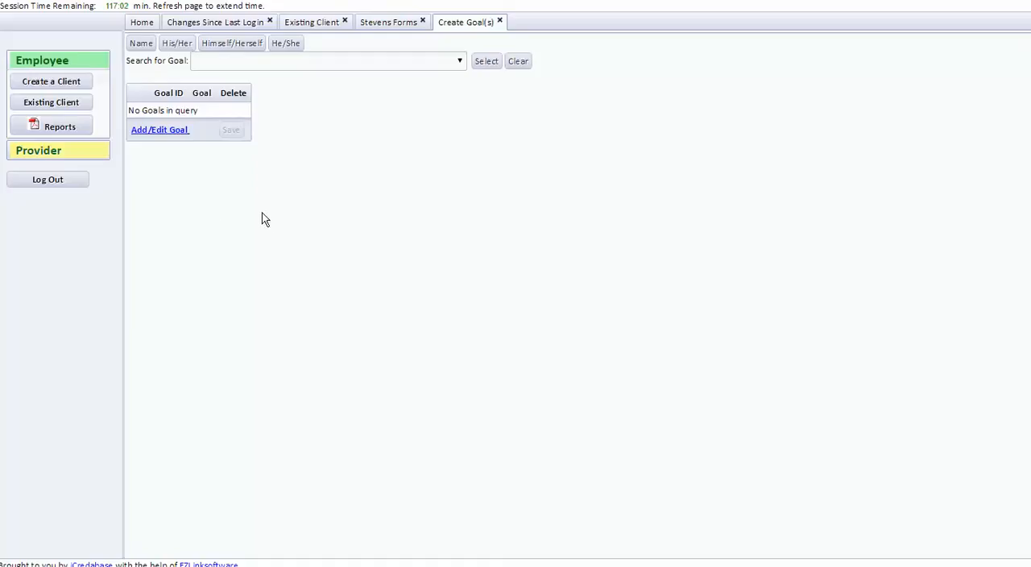
left_click(165, 134)
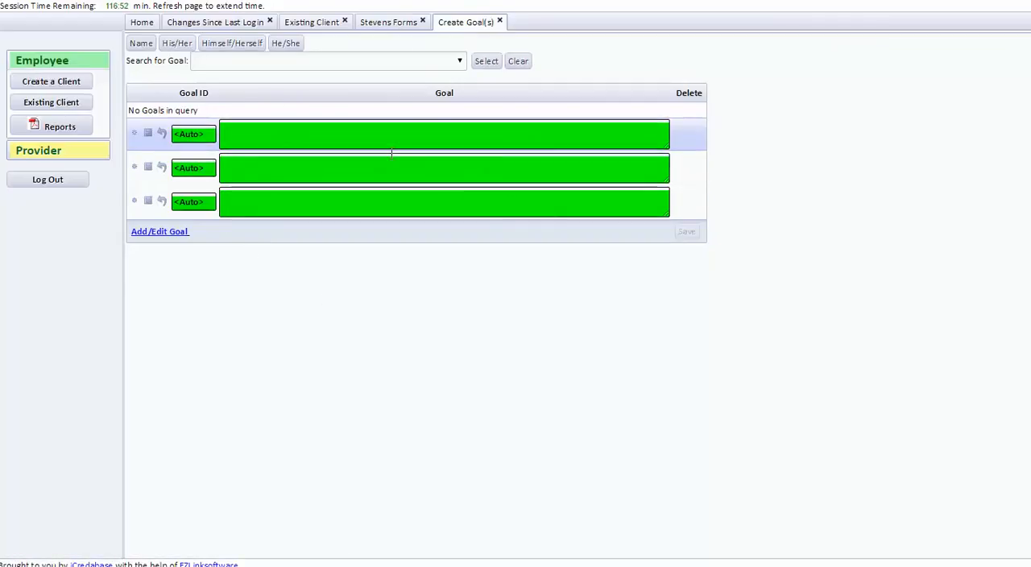
Enter the first goal as the client's name plus "wants to be able to do more for himself around the house", save it and close the form.
left_click(234, 135)
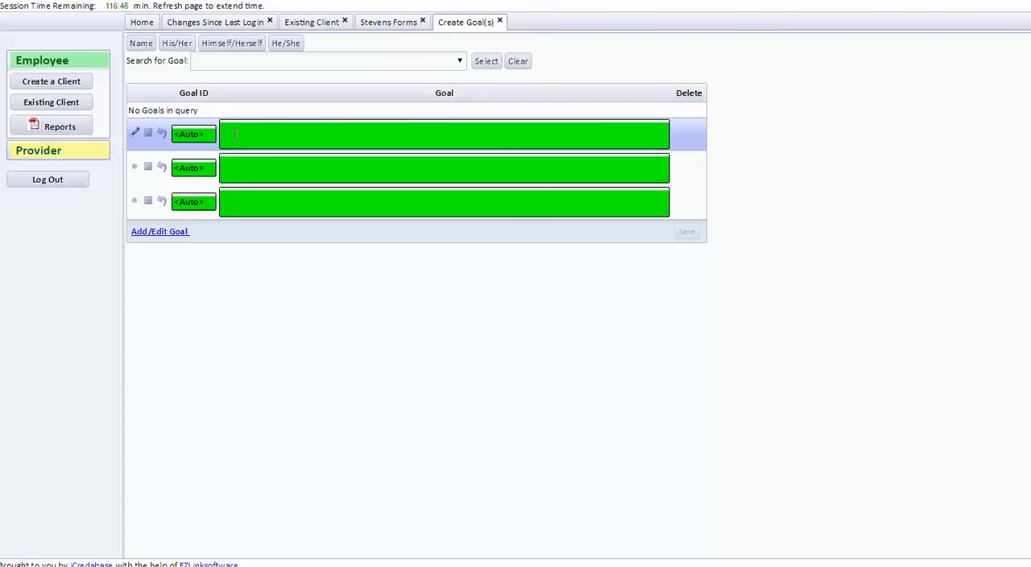
type("Mike")
key("BackSpace")
key("BackSpace")
key("BackSpace")
key("BackSpace")
type("Steven ")
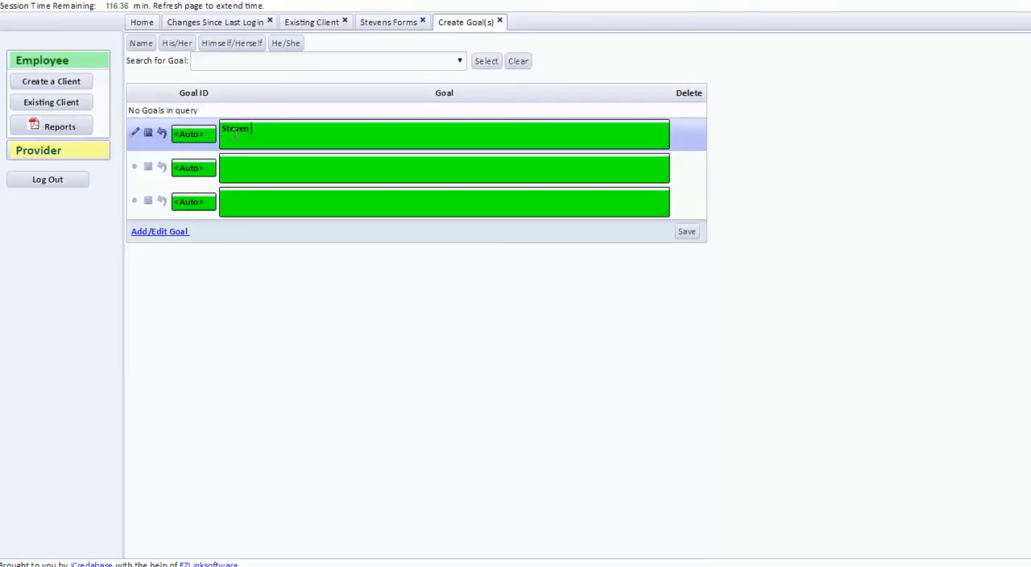
type("wants to be able to do more for")
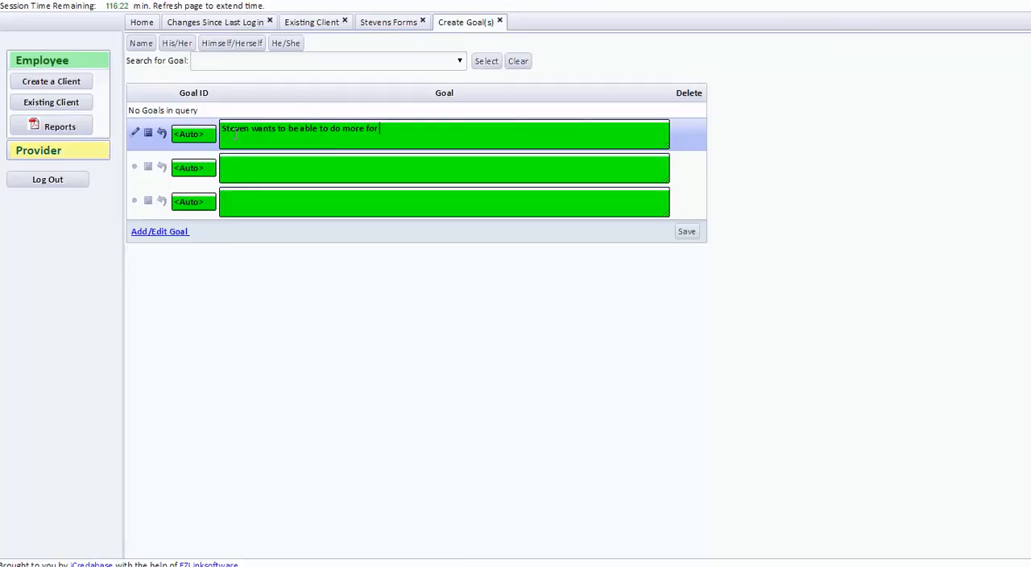
type(" himself around the house")
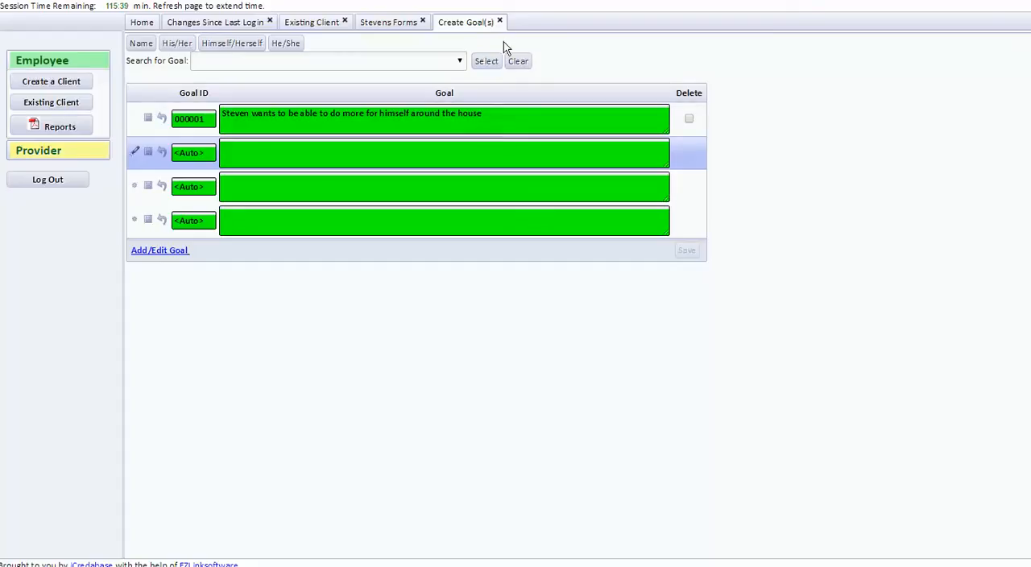
left_click(499, 21)
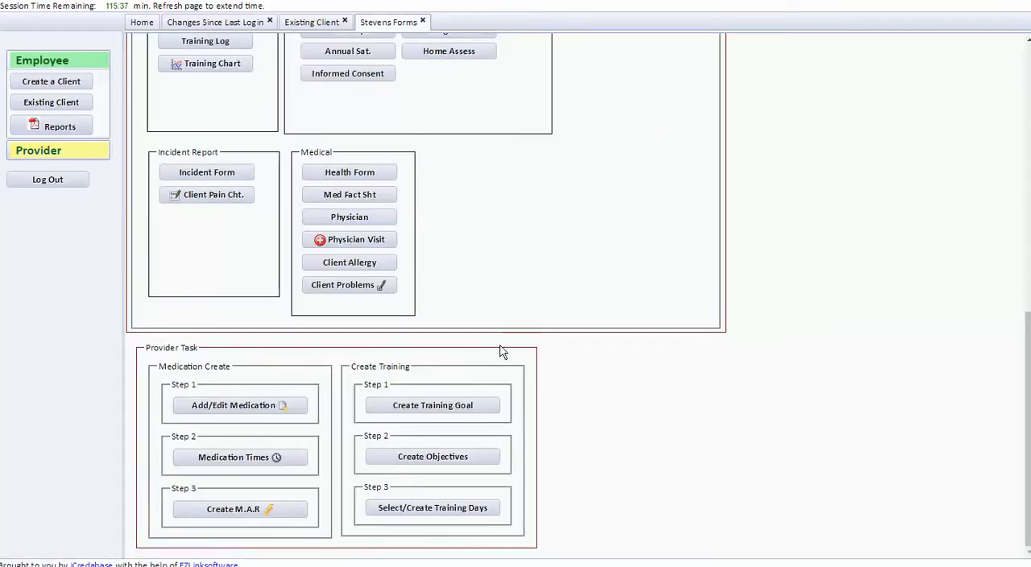
Open the training objectives form, add blank objective rows and assign goal 000001 to the first row.
left_click(456, 457)
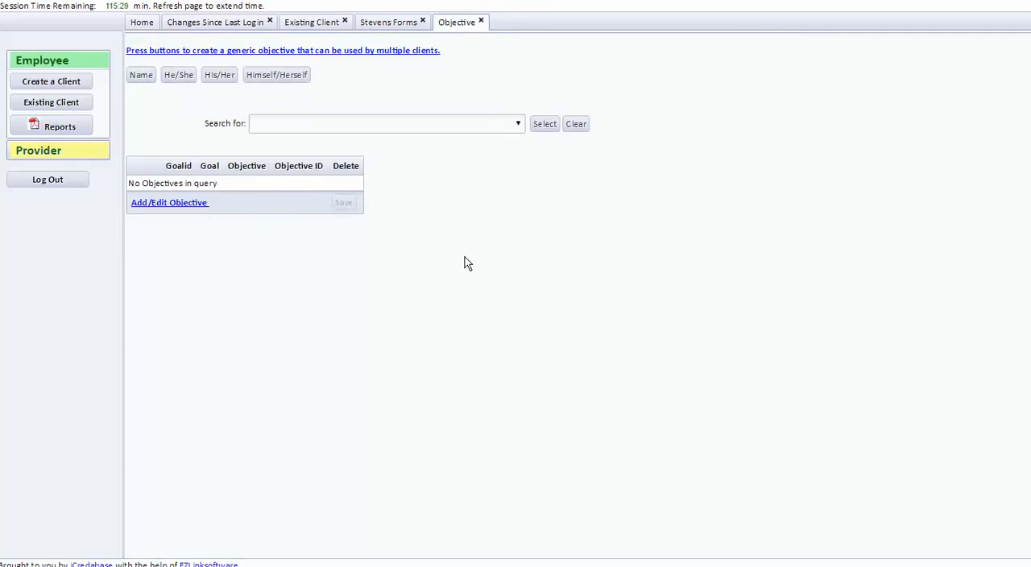
left_click(185, 205)
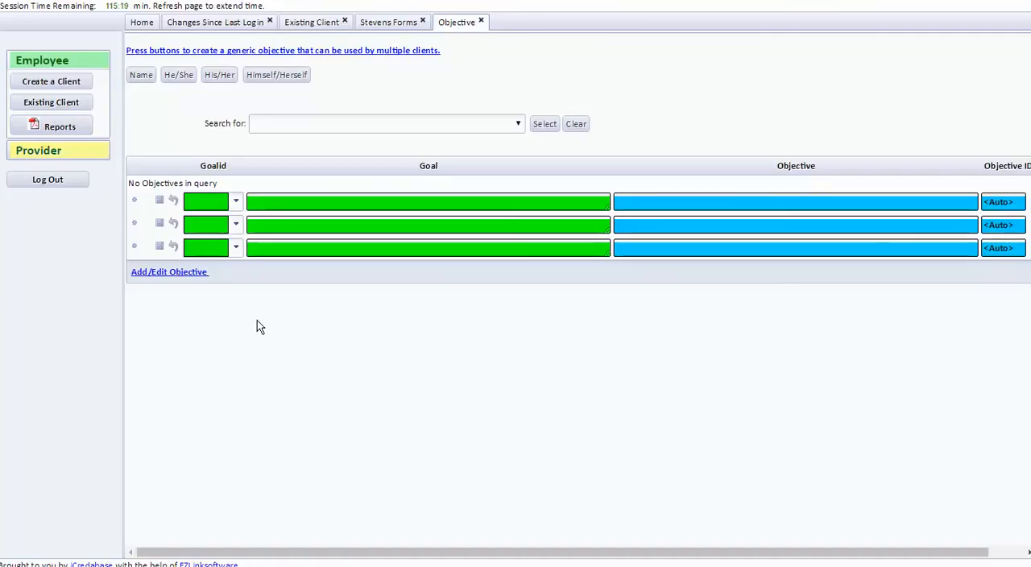
left_click(235, 203)
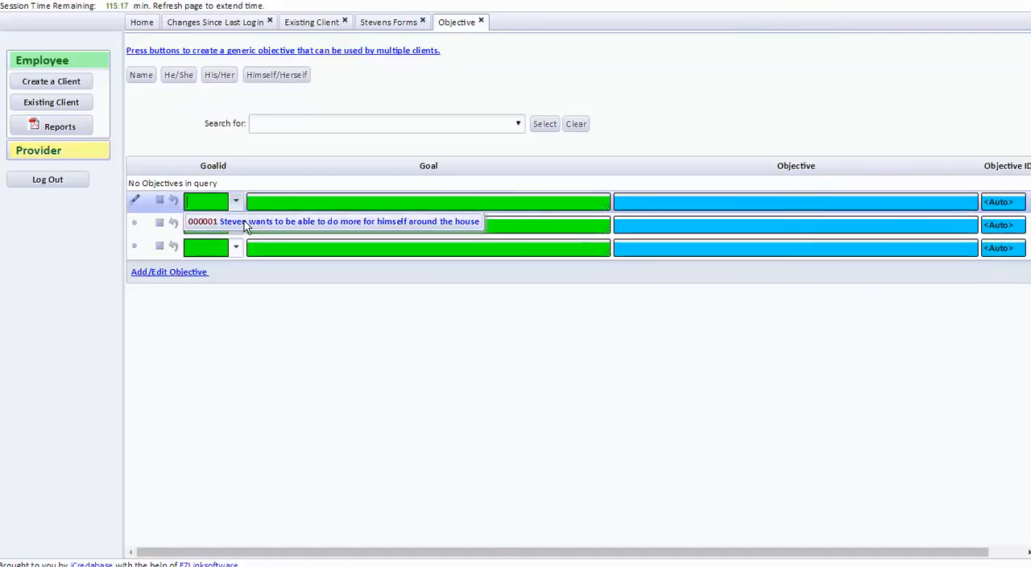
left_click(286, 221)
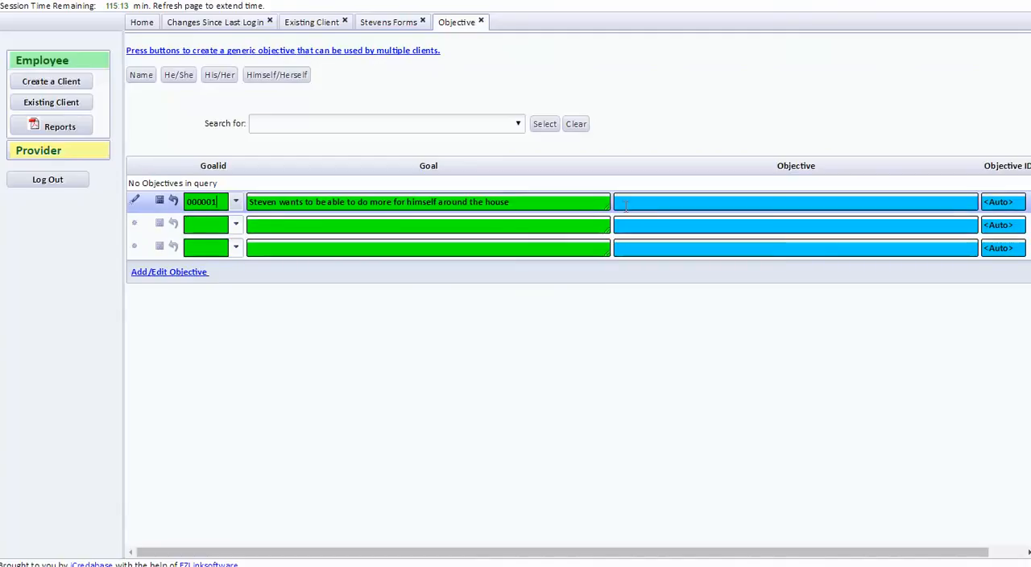
key("Tab")
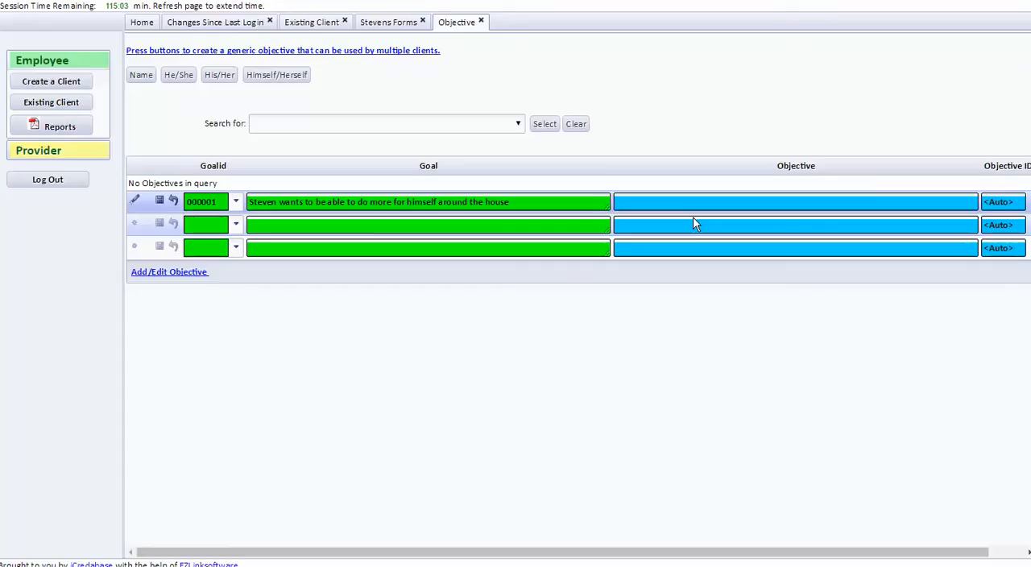
Enter the objective as the client's name plus "will vacuum the living room 3 times aweek" and save the row.
type("Steven will vacuum the")
type("living room ")
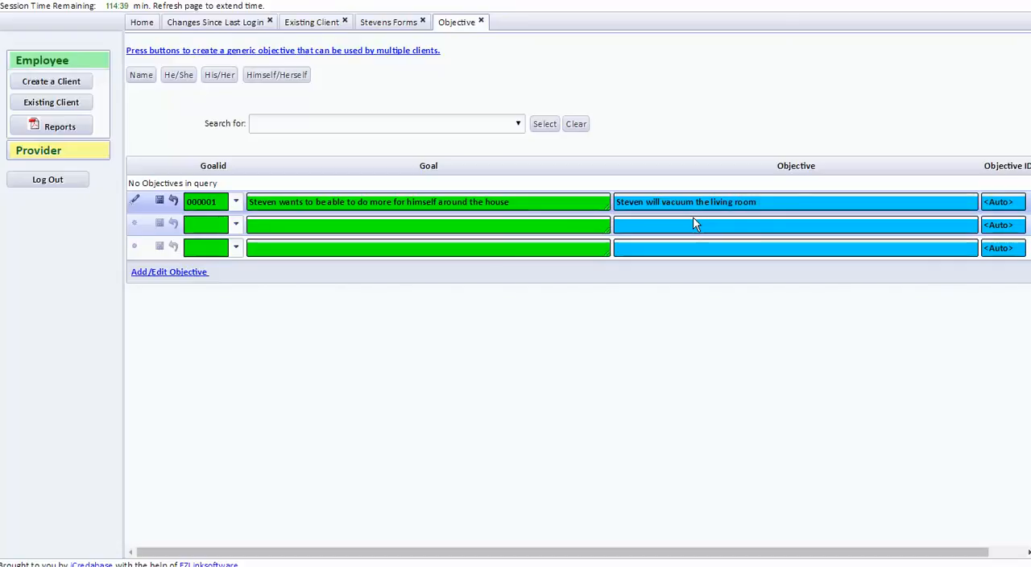
type("3 times aweek")
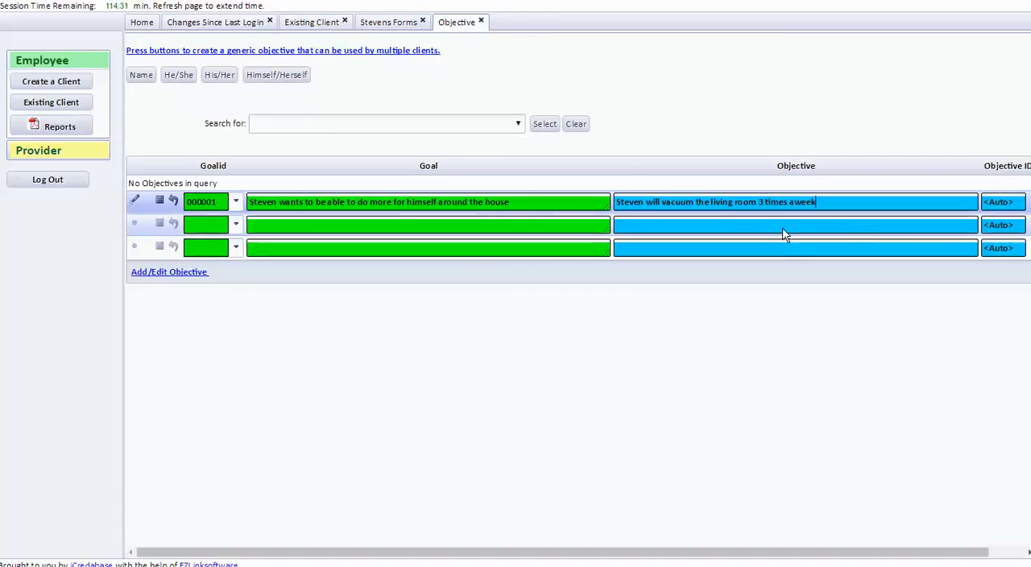
left_click(159, 202)
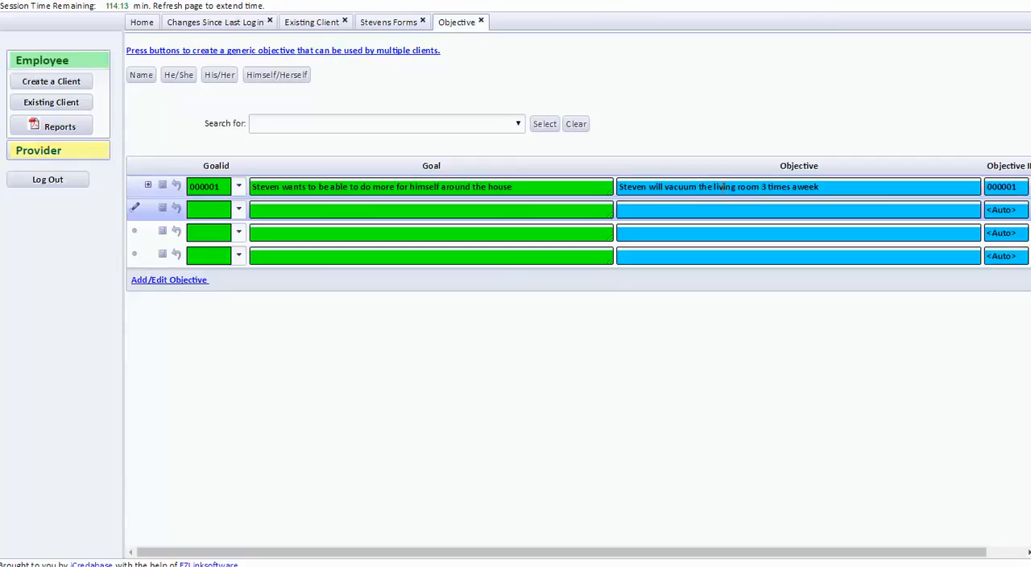
Add blank step rows under the saved objective and enter step 1 as "Plug in vacuum and power on".
left_click(148, 186)
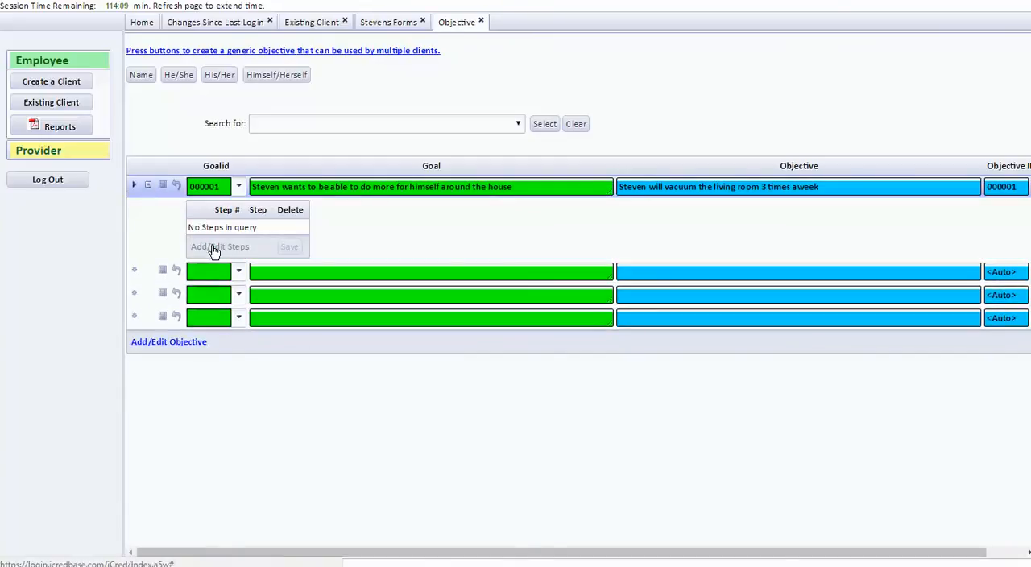
left_click(214, 249)
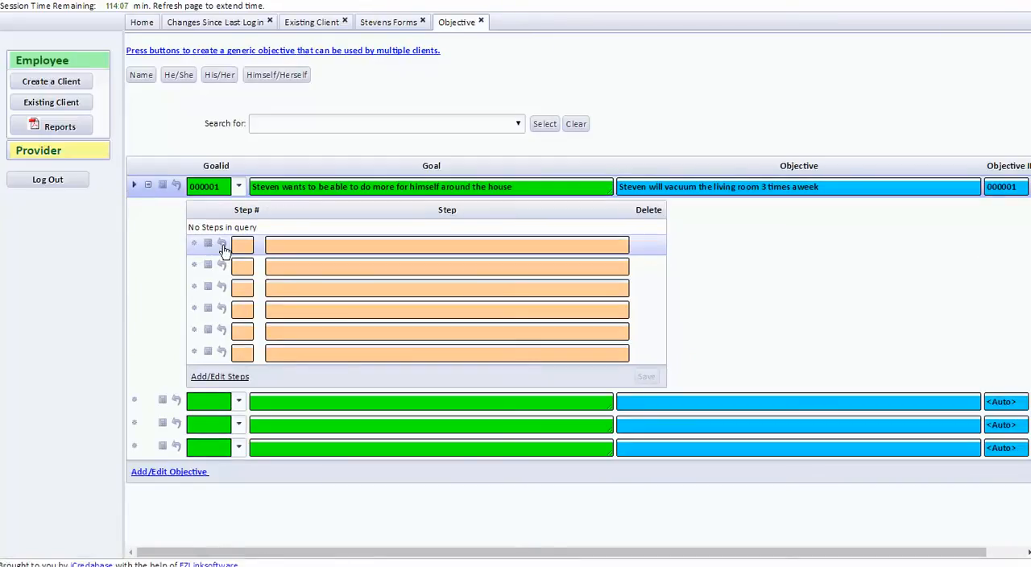
left_click(238, 245)
type("1")
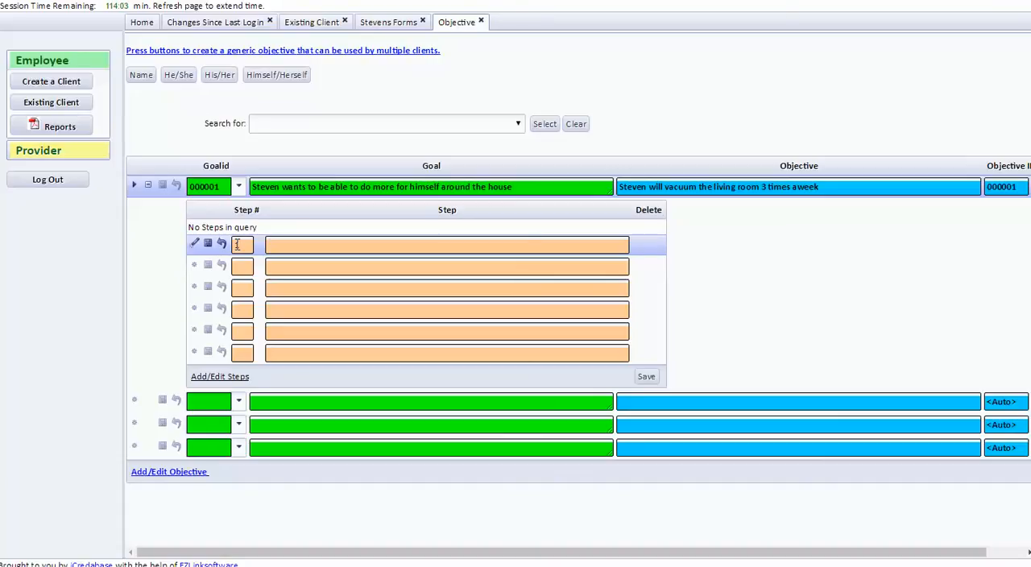
type("Plug in vaccum")
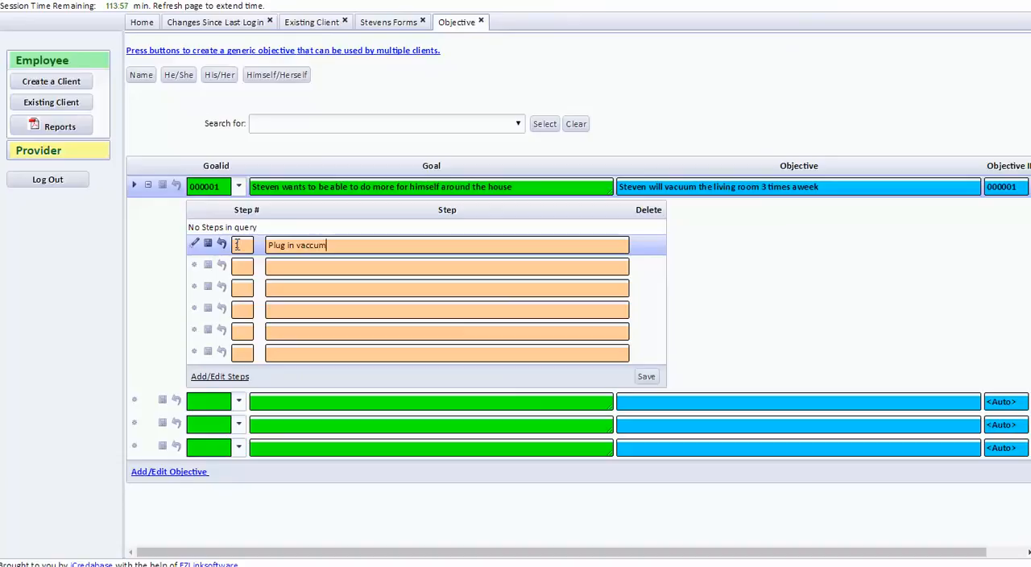
key("BackSpace")
key("BackSpace")
type("uum and P")
key("BackSpace")
type("pow")
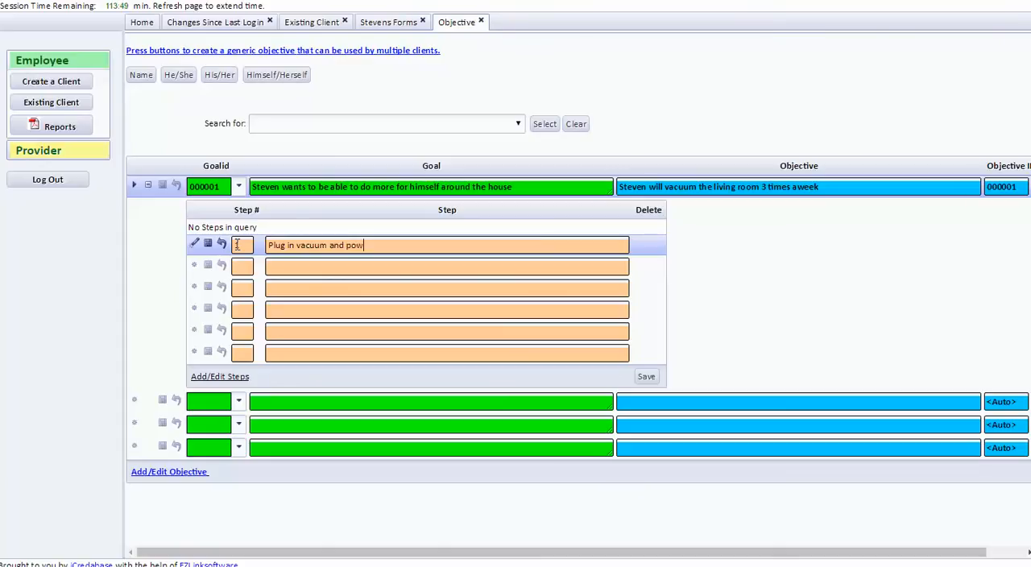
type("er on")
Enter step 2 of the objective as "sprinkle carpet freshener".
key("Tab")
type("2")
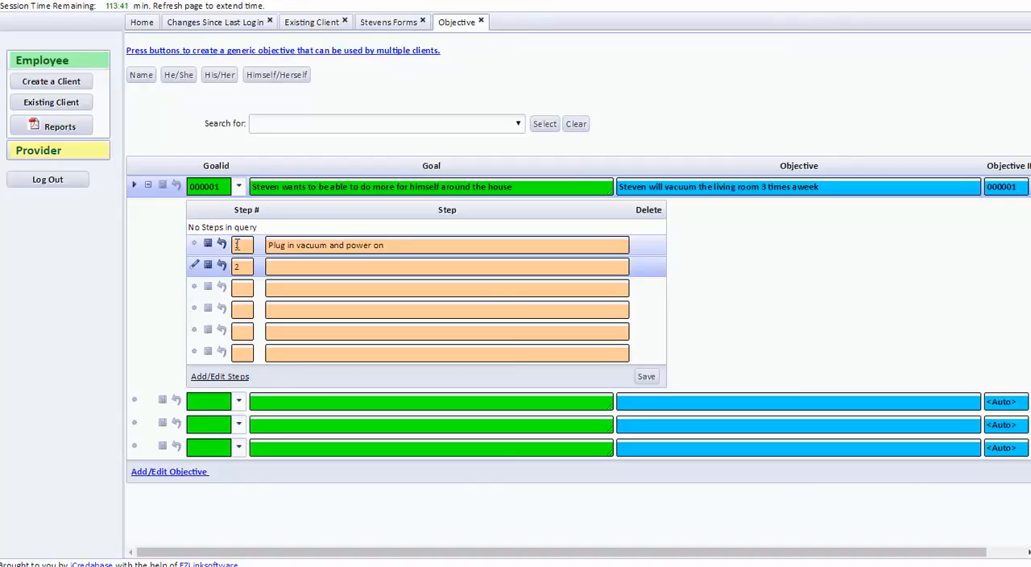
type("sprinkle carp")
key("BackSpace")
type("ener")
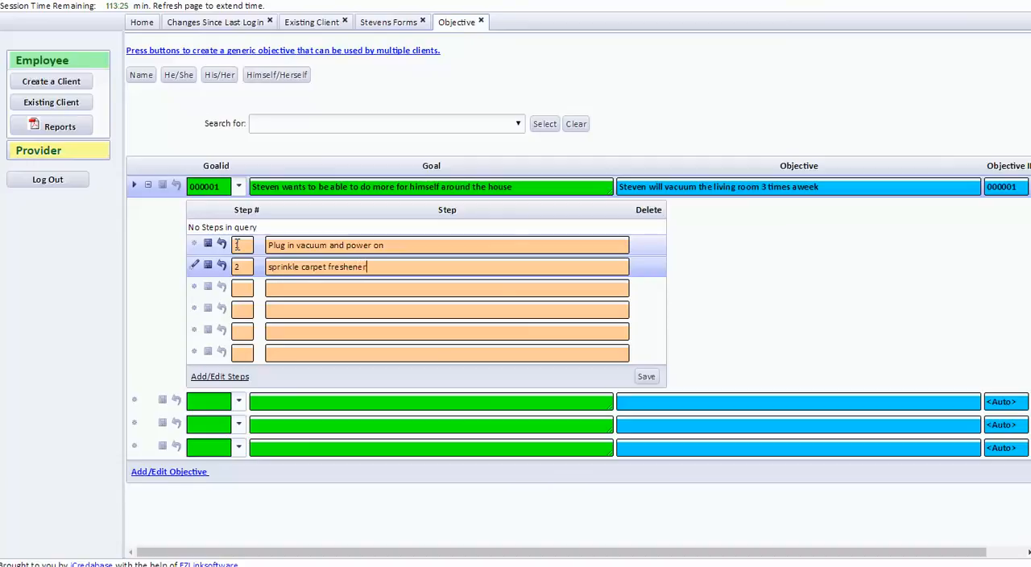
Enter step 3 of the objective as "Vacuum the entire area".
left_click(245, 289)
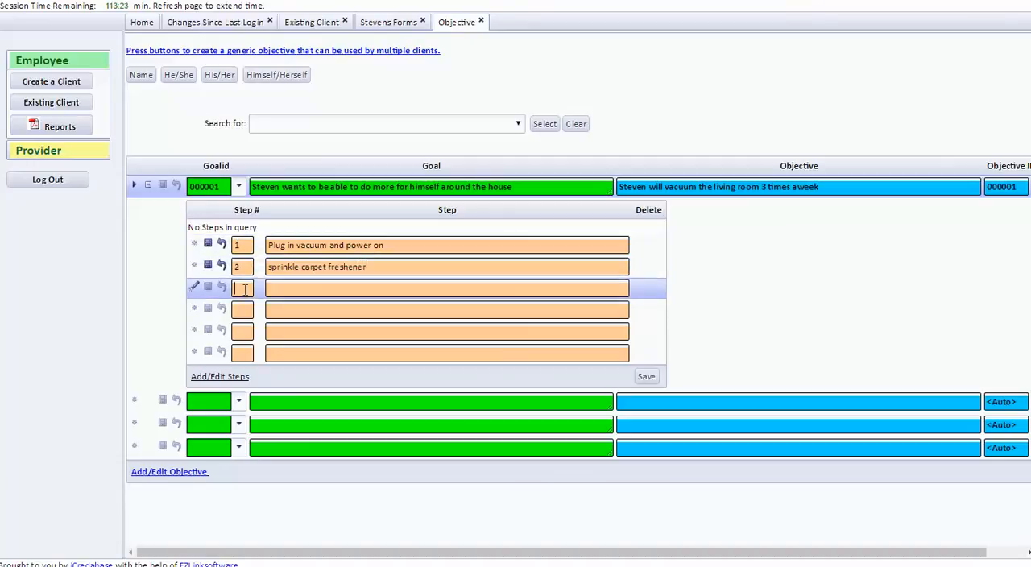
type("3")
key("Tab")
type("Mak")
key("BackSpace")
key("BackSpace")
key("BackSpace")
key("BackSpace")
key("BackSpace")
type("m the entire area")
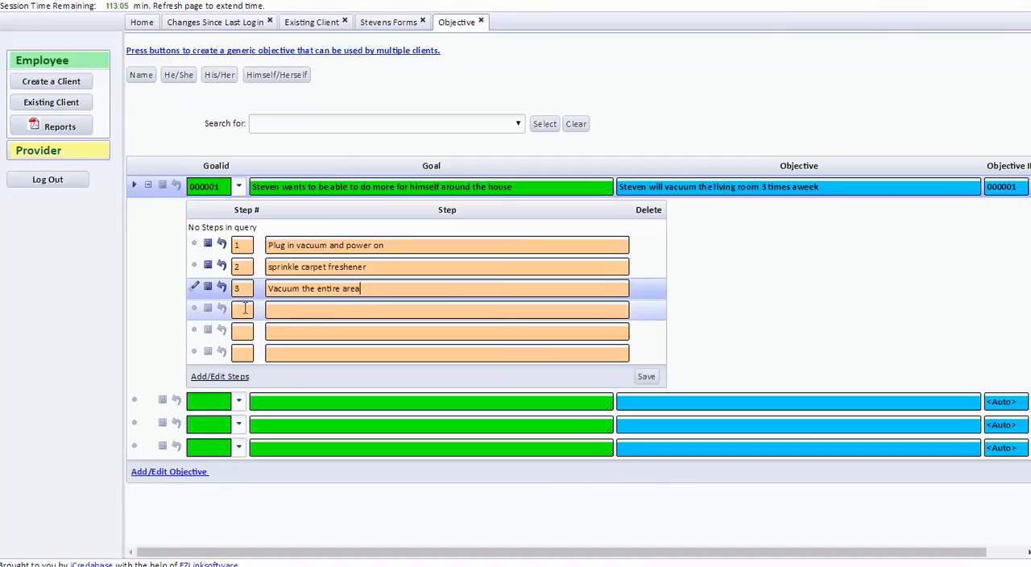
Enter step 4 of the objective as "Turn off vacuum and unplug".
left_click(242, 310)
type("4")
left_click(286, 314)
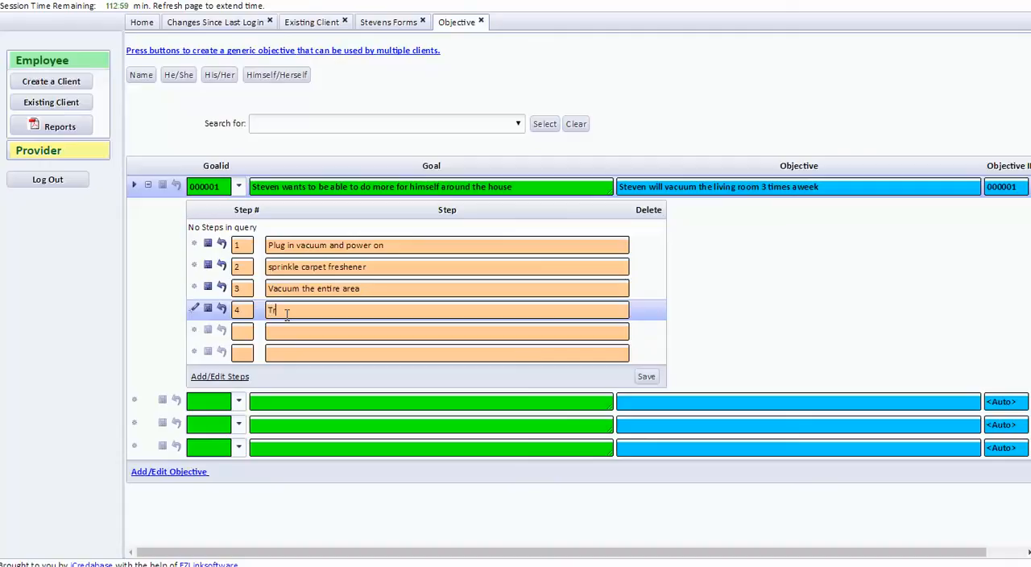
type("rn off vacuum and unplug")
Enter step 5 as "Put vacuum away", save all the steps and close the objectives form.
left_click(248, 332)
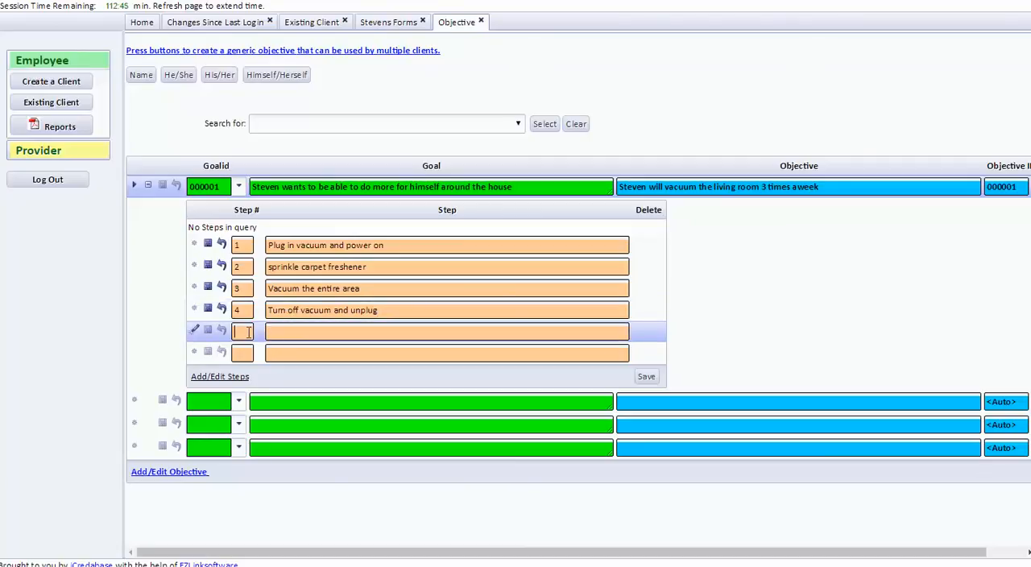
type("5")
key("Tab")
type("Put vacuum away")
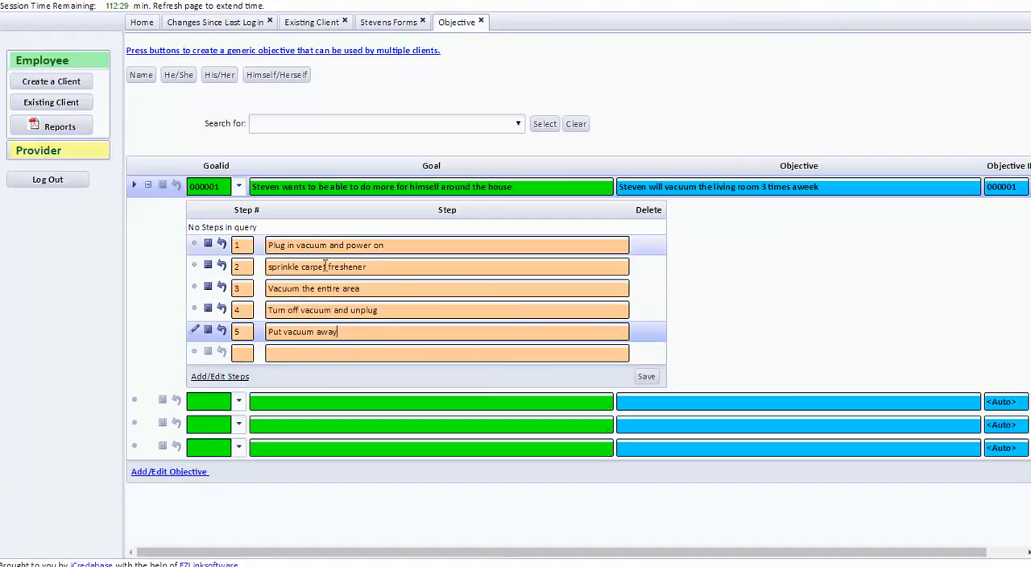
left_click(648, 377)
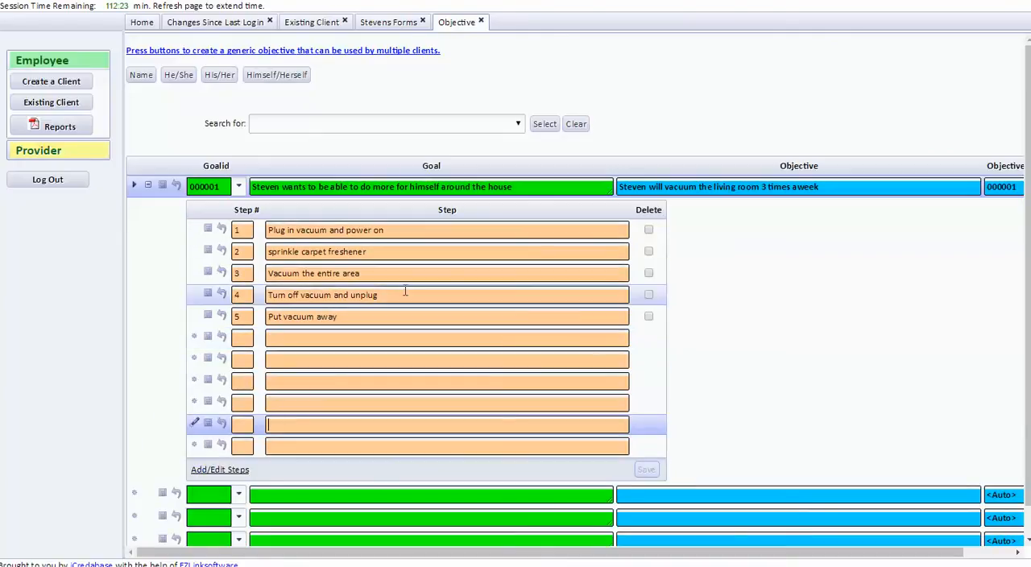
left_click(147, 186)
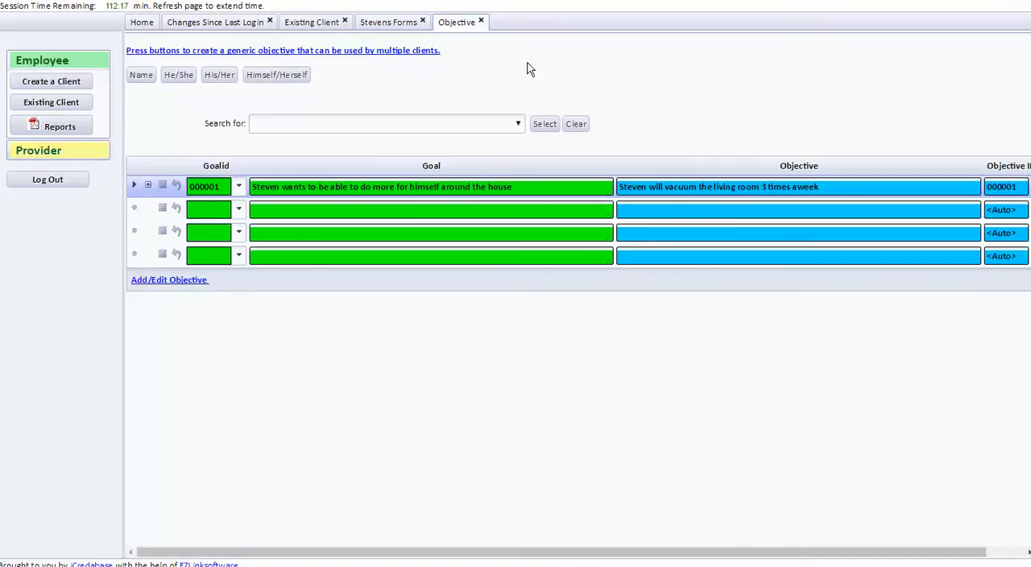
left_click(481, 22)
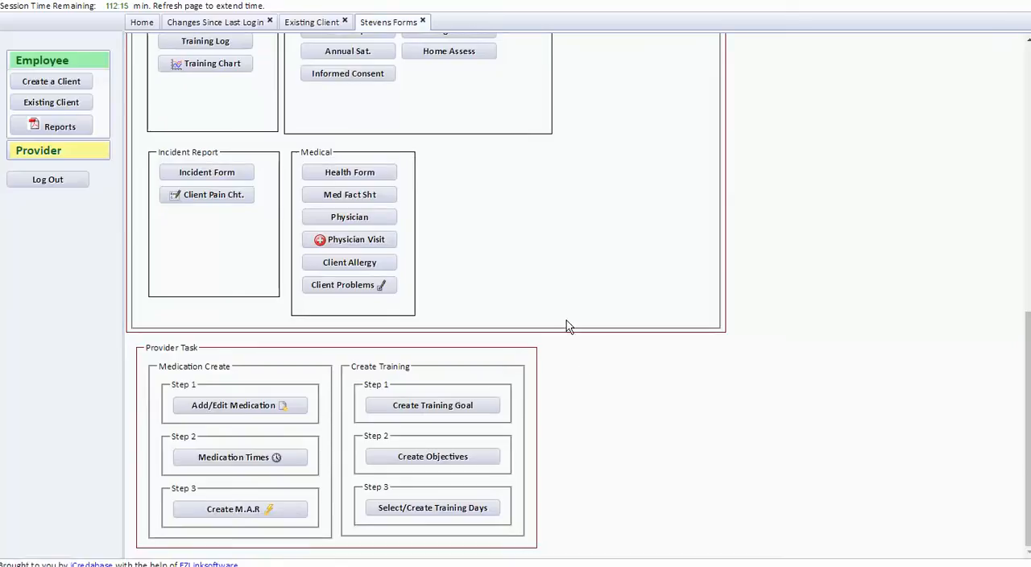
Start a new training-days record for the client with a start date of November 1, 2016.
left_click(448, 514)
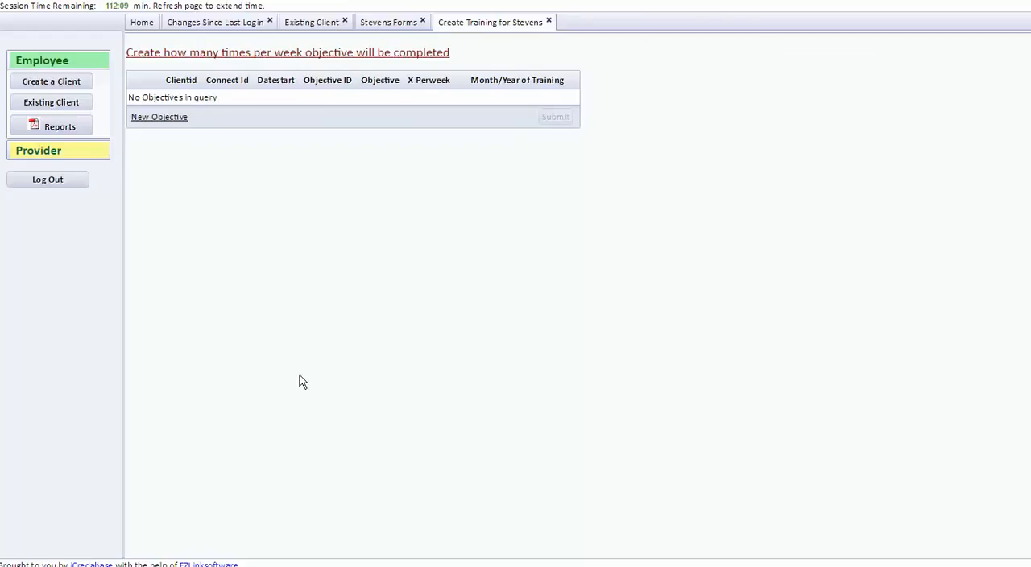
left_click(154, 117)
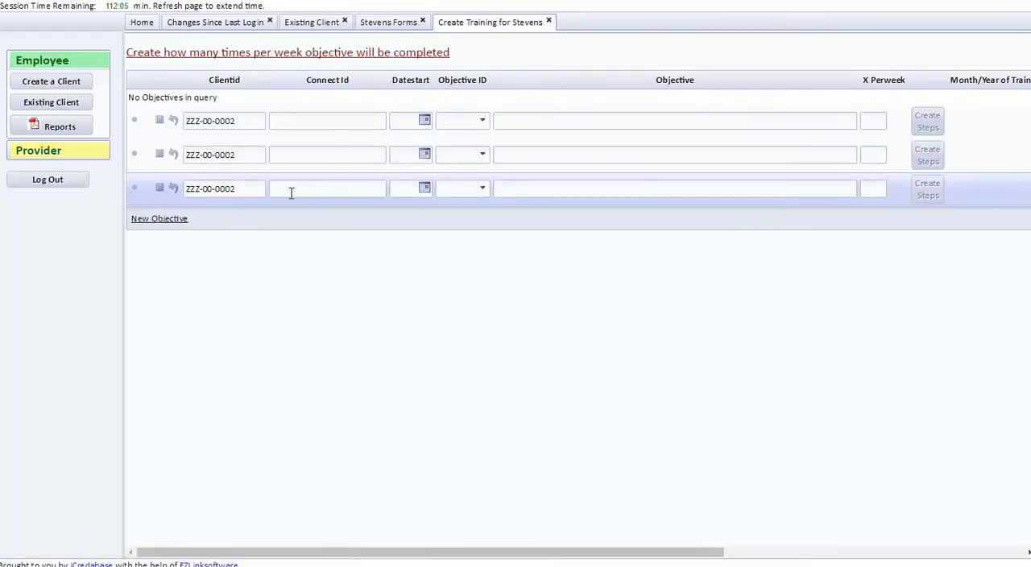
left_click(177, 122)
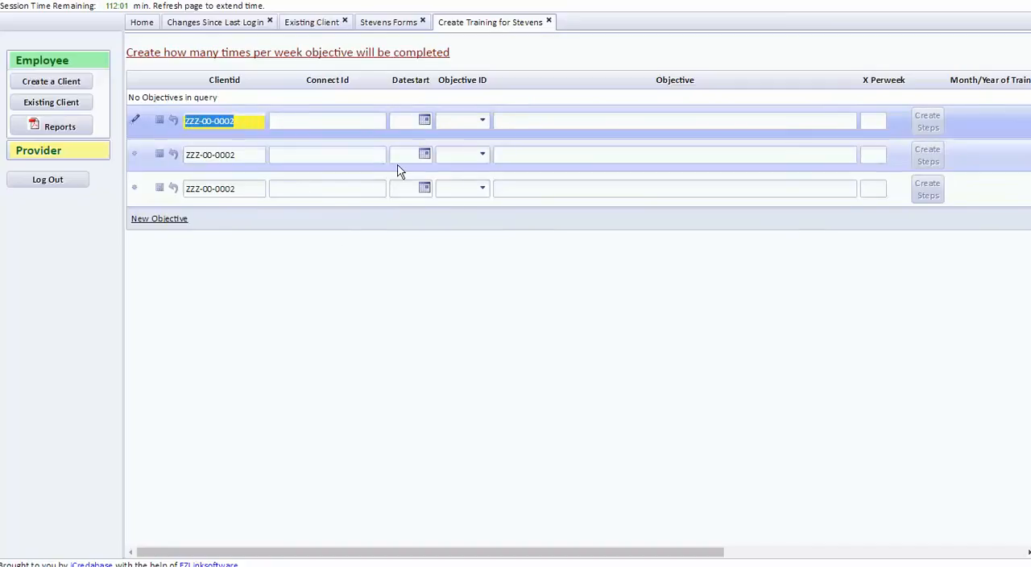
left_click(423, 122)
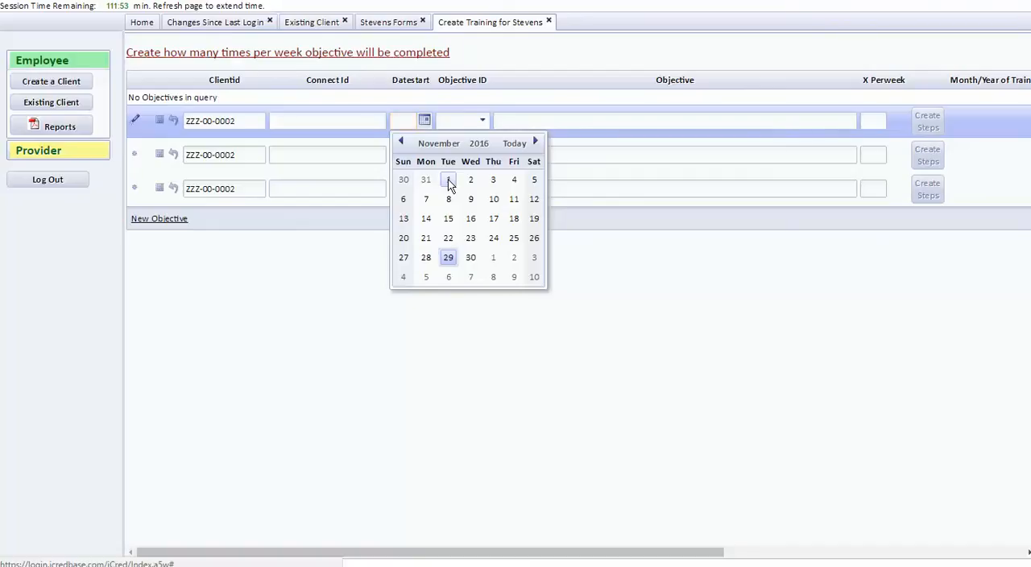
left_click(448, 180)
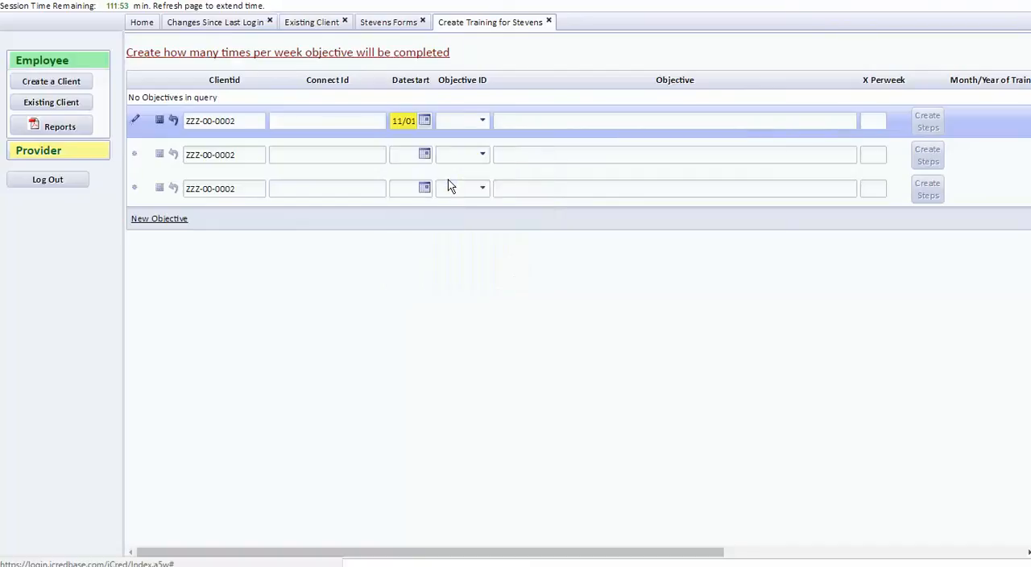
Assign vacuuming objective 000001 to the new record at 3 times per week and submit it.
left_click(483, 121)
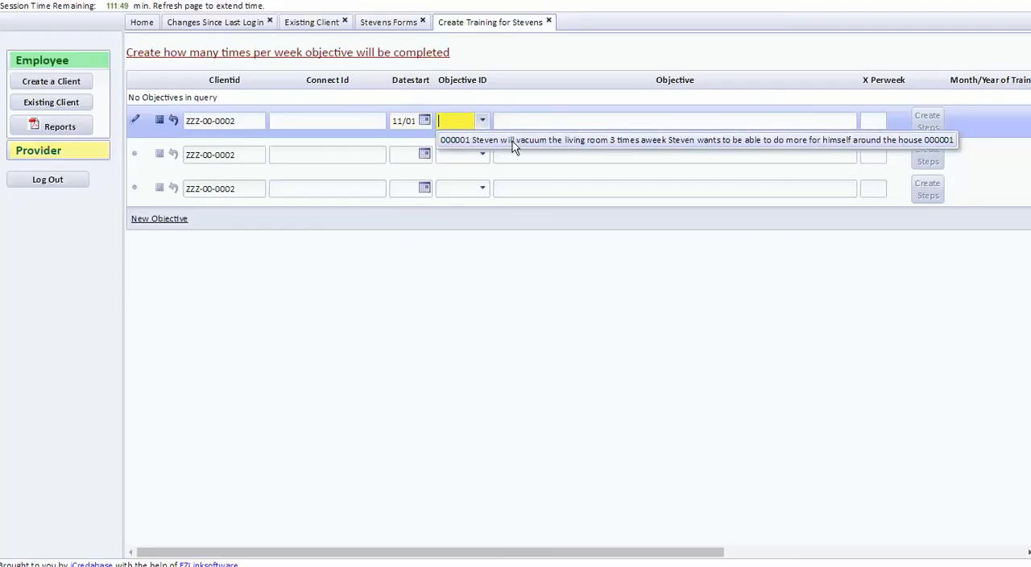
left_click(586, 139)
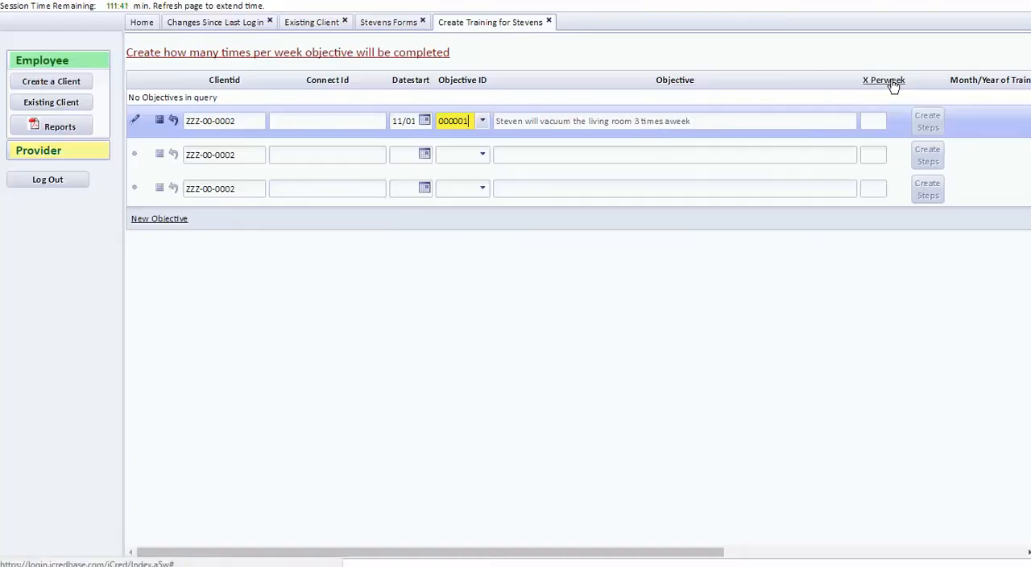
left_click(882, 120)
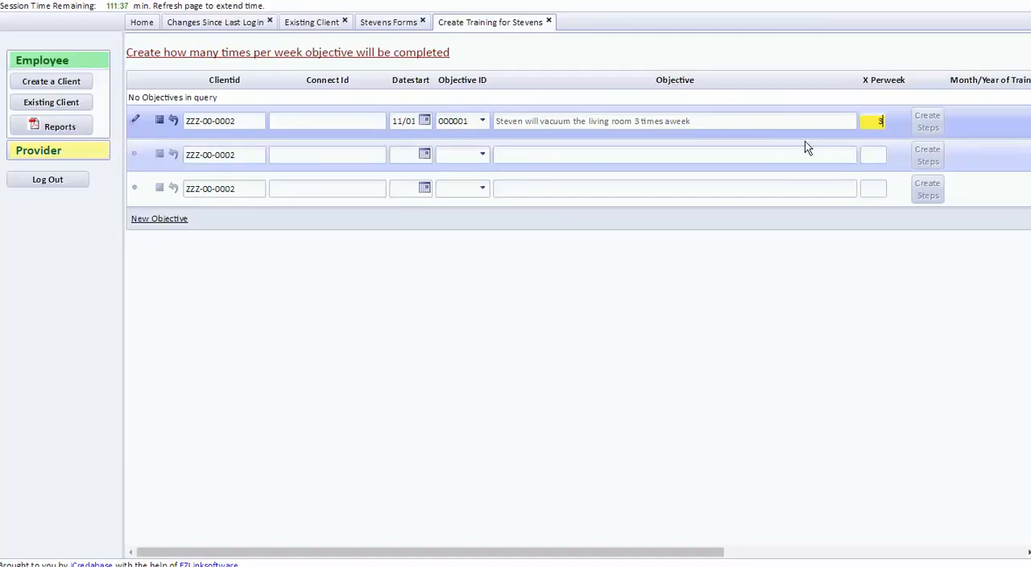
left_click_drag(650, 554, 935, 553)
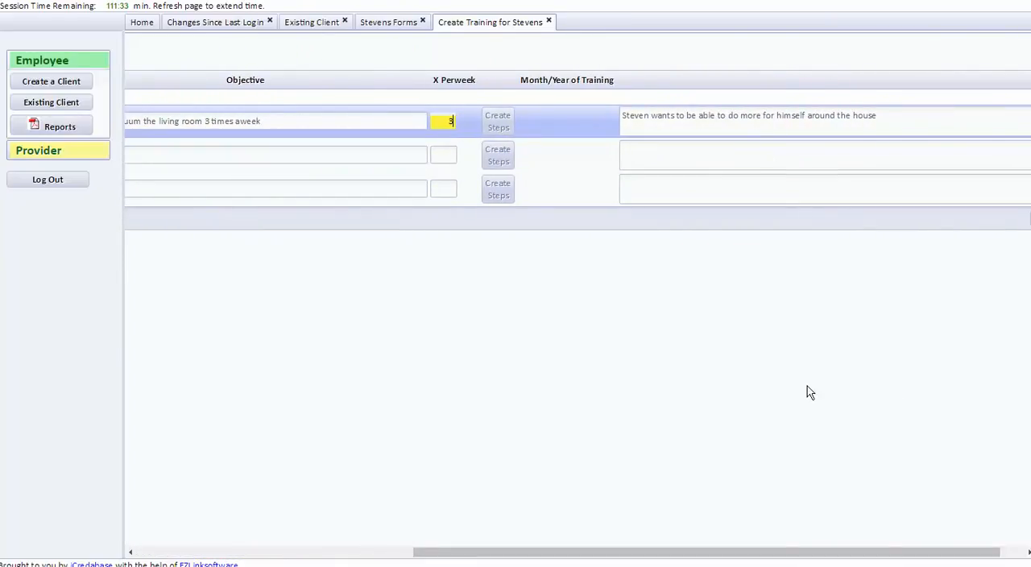
left_click_drag(752, 553, 661, 555)
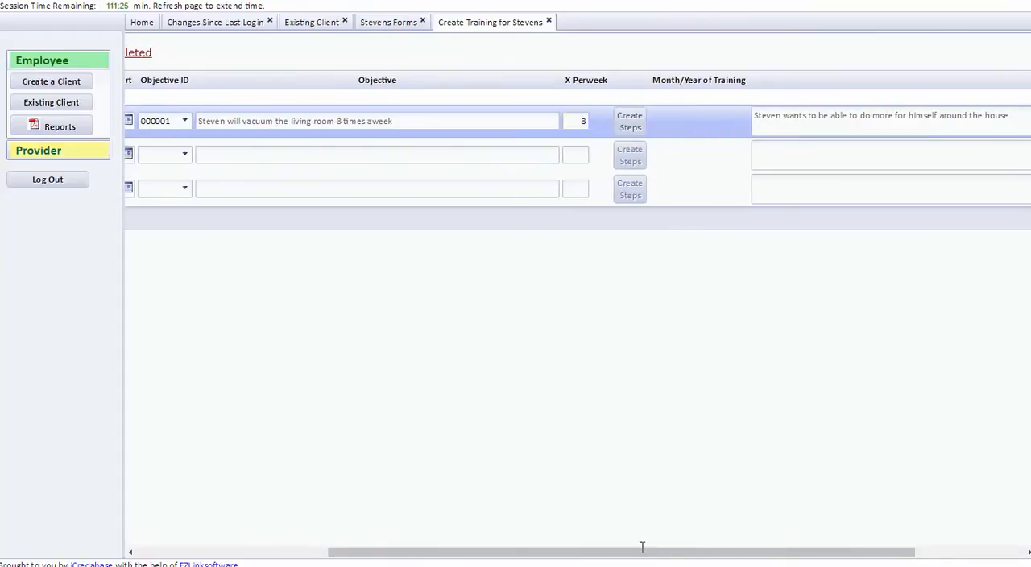
left_click_drag(642, 551, 431, 556)
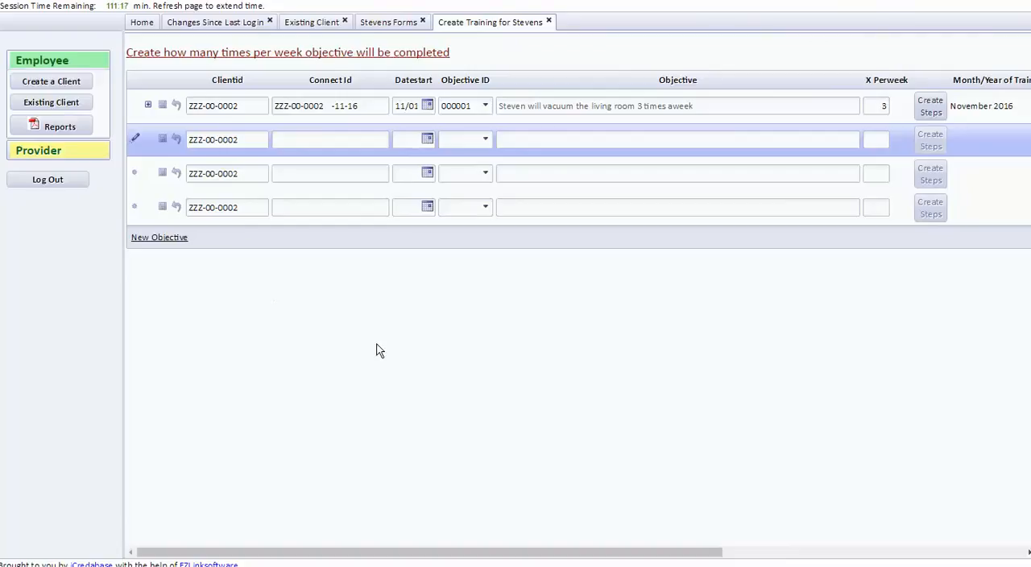
Review the steps and goal attached to the saved vacuuming record and close the training days form.
left_click(149, 105)
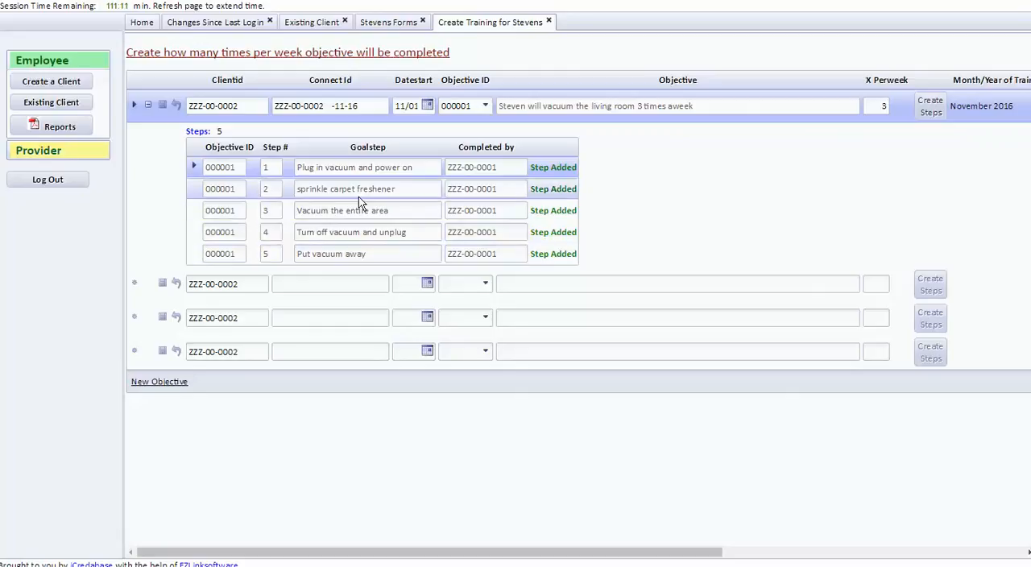
left_click(149, 105)
left_click_drag(347, 553, 626, 553)
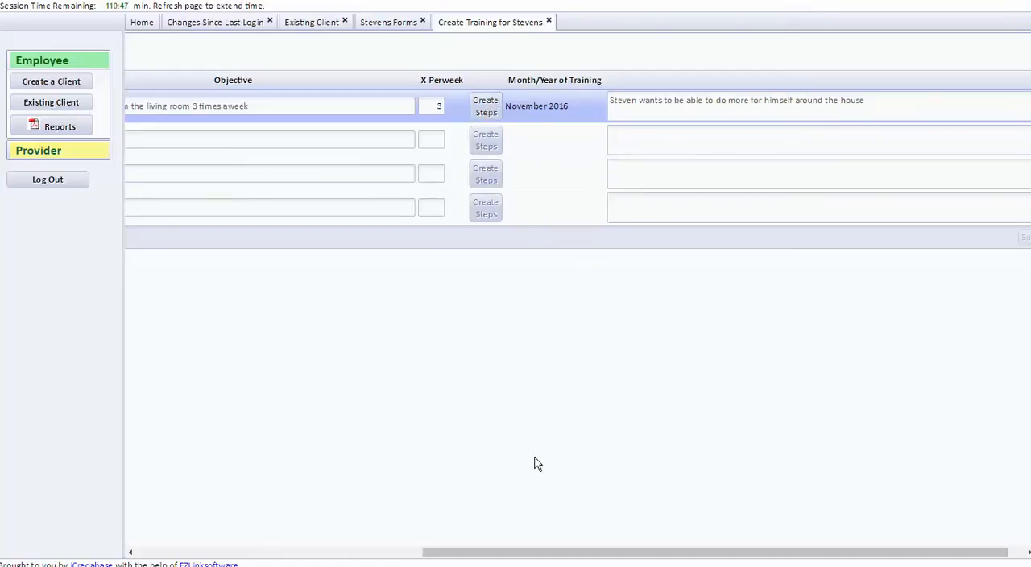
left_click_drag(575, 559, 263, 548)
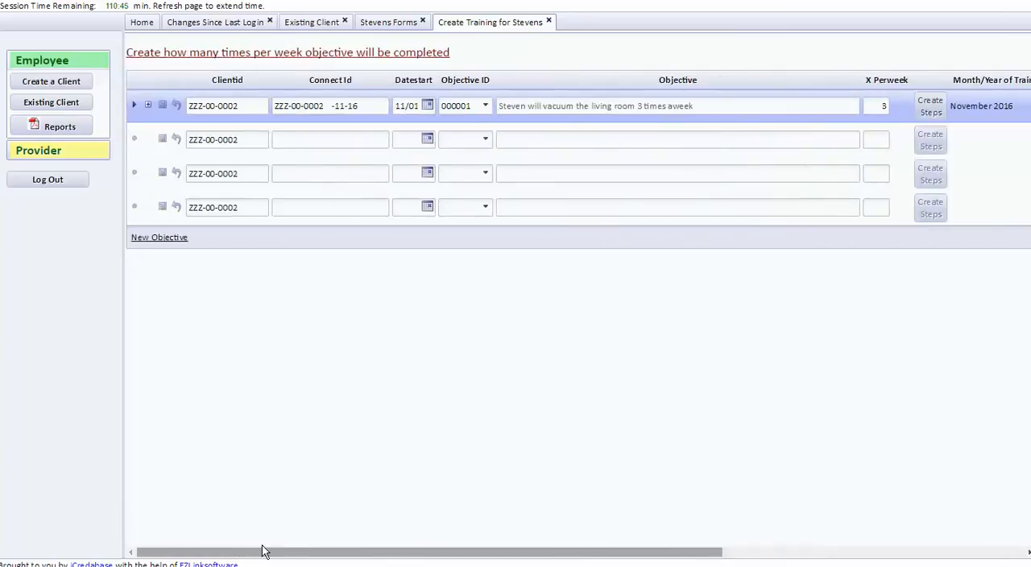
left_click(549, 22)
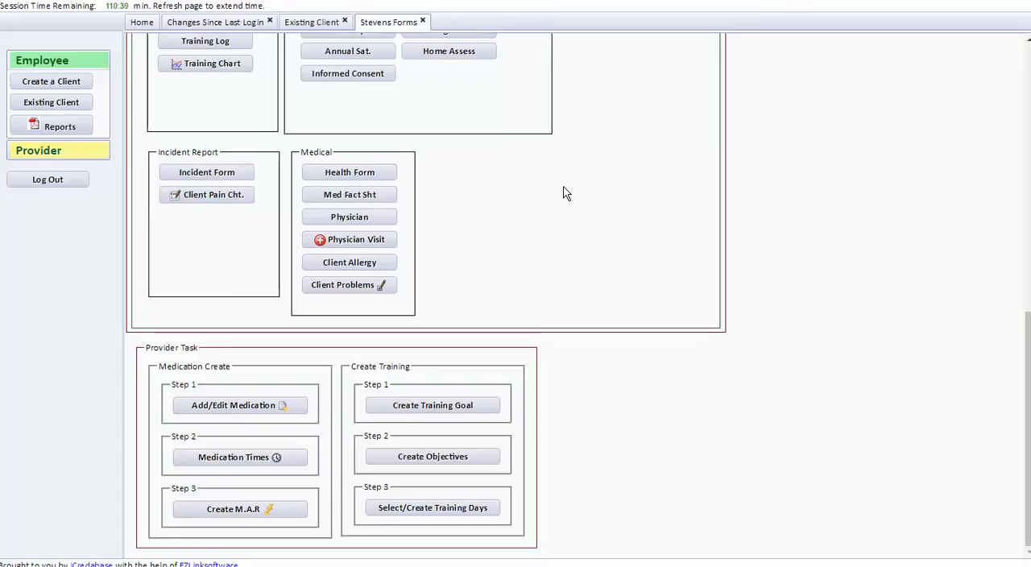
Choose November 2016 as the training month and open the client's training log.
scroll(575, 233, "up", 5)
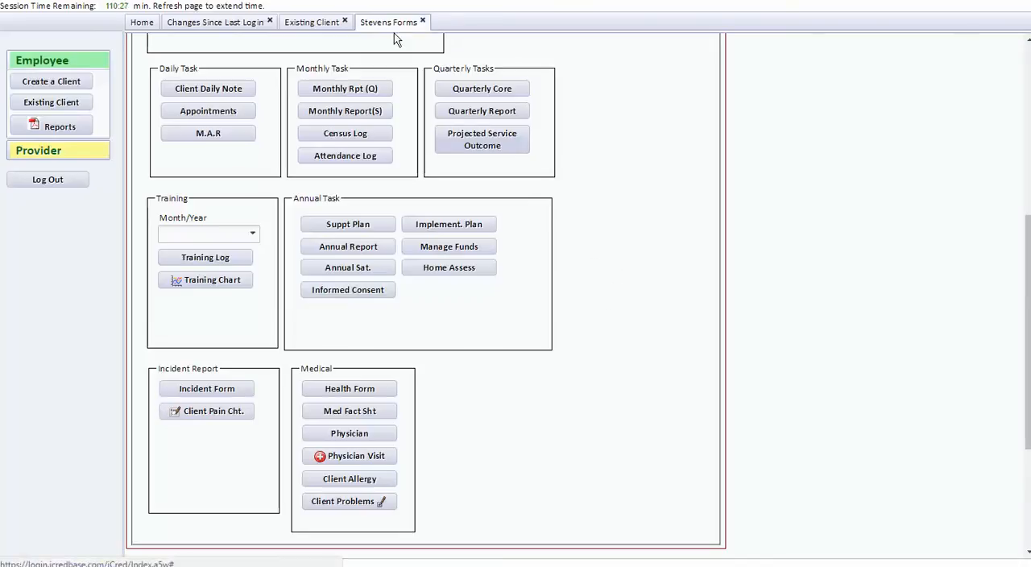
scroll(516, 324, "up", 3)
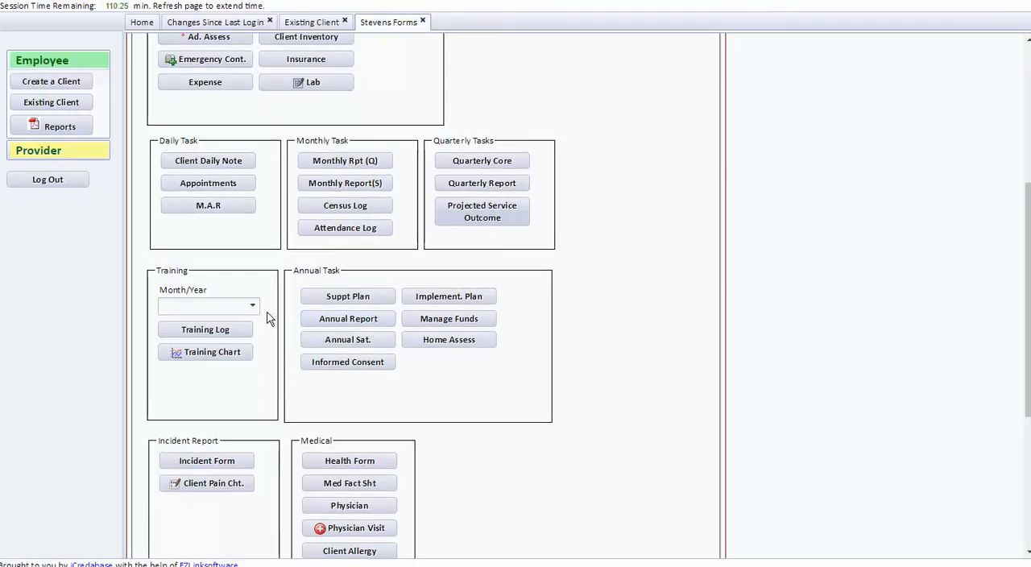
left_click(251, 307)
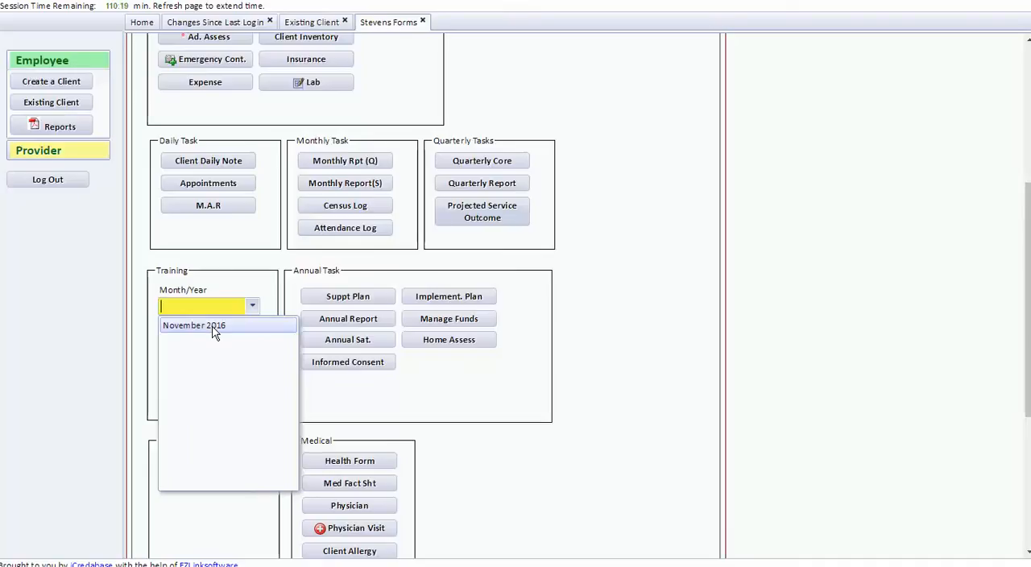
left_click(214, 326)
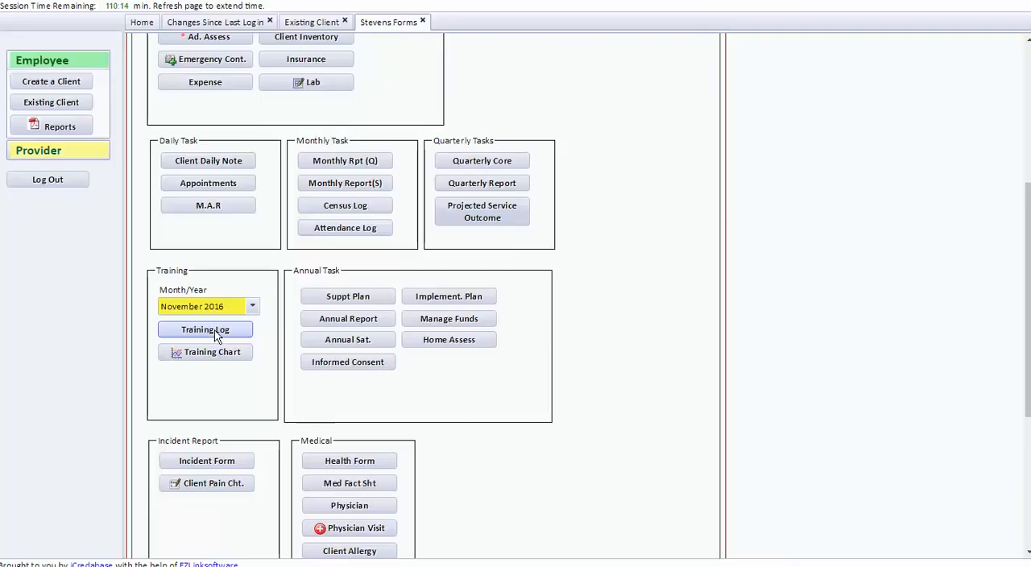
left_click(214, 330)
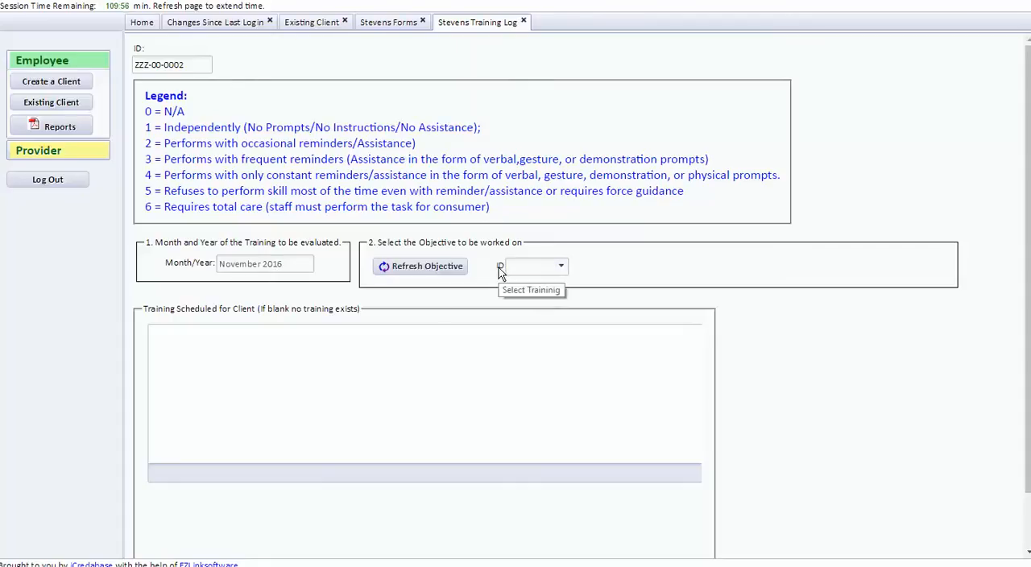
Refresh the objectives in the training log and select vacuuming objective 000001 as the one to work on.
left_click(431, 272)
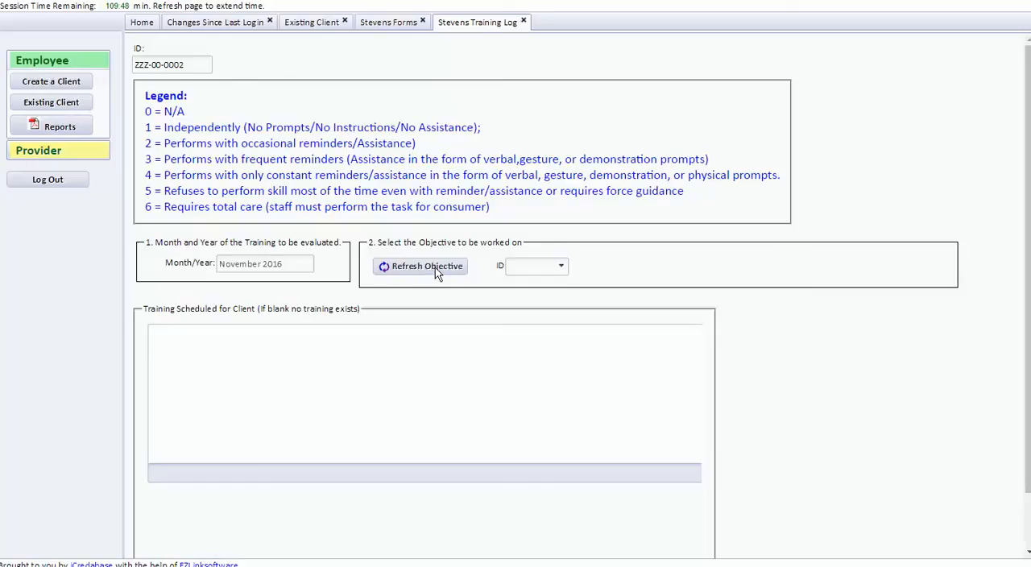
left_click(561, 267)
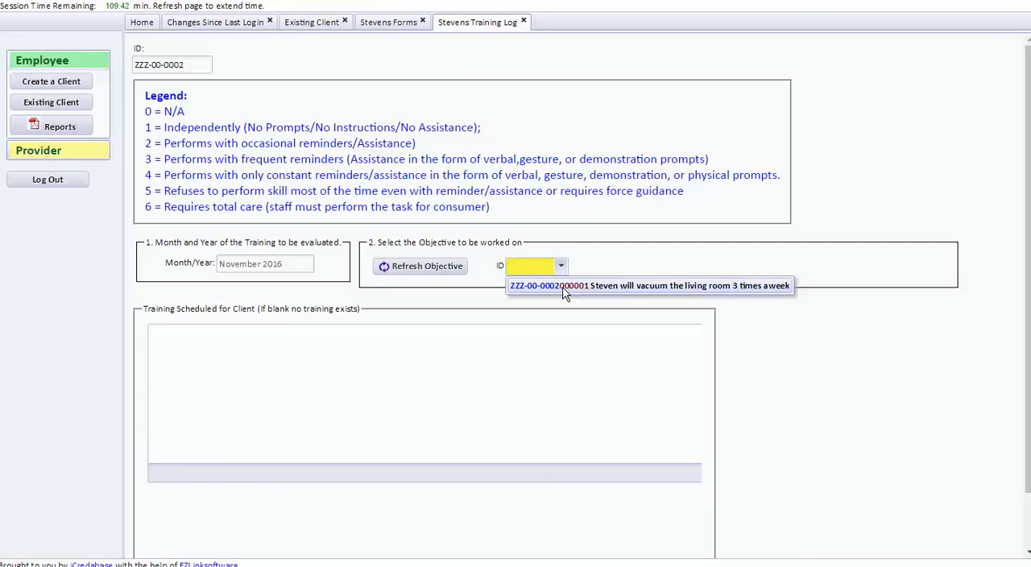
left_click(640, 286)
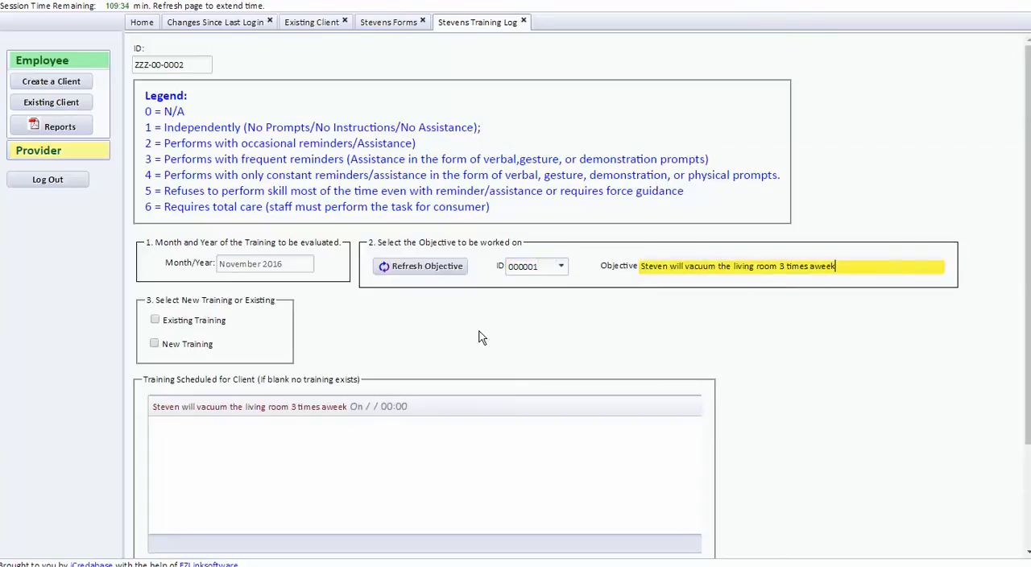
scroll(435, 297, "down", 3)
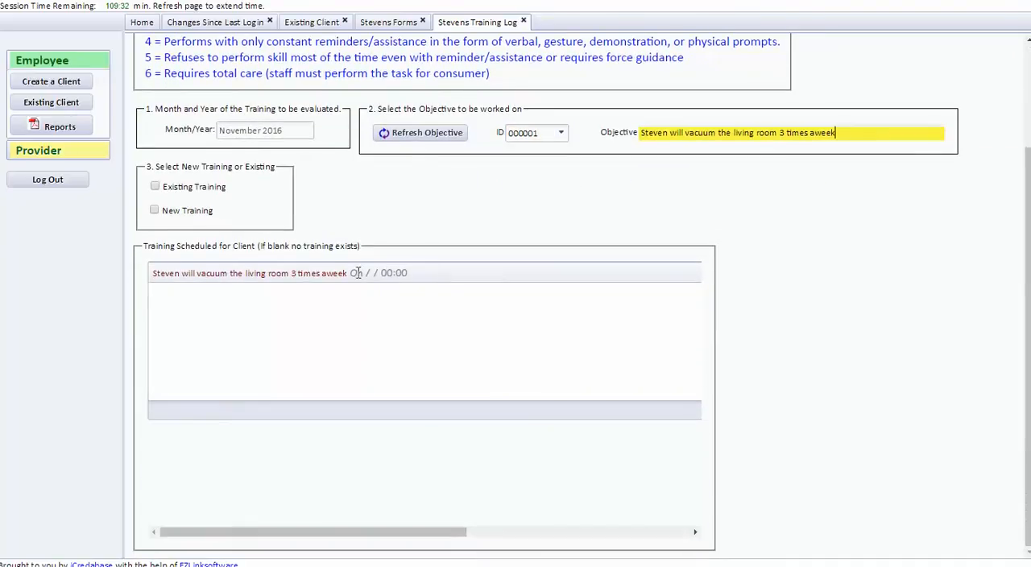
scroll(386, 232, "up", 2)
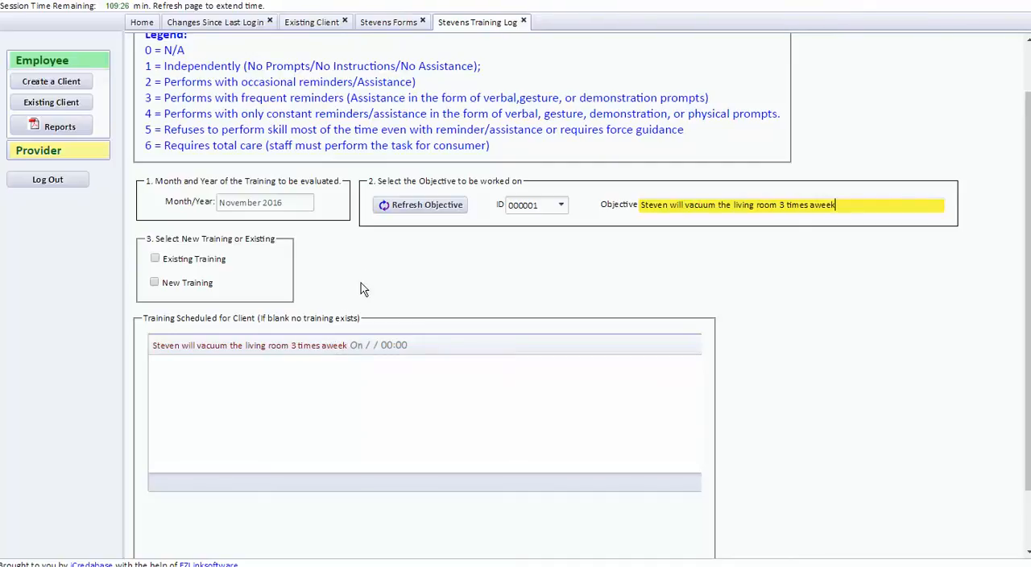
scroll(360, 290, "up", 2)
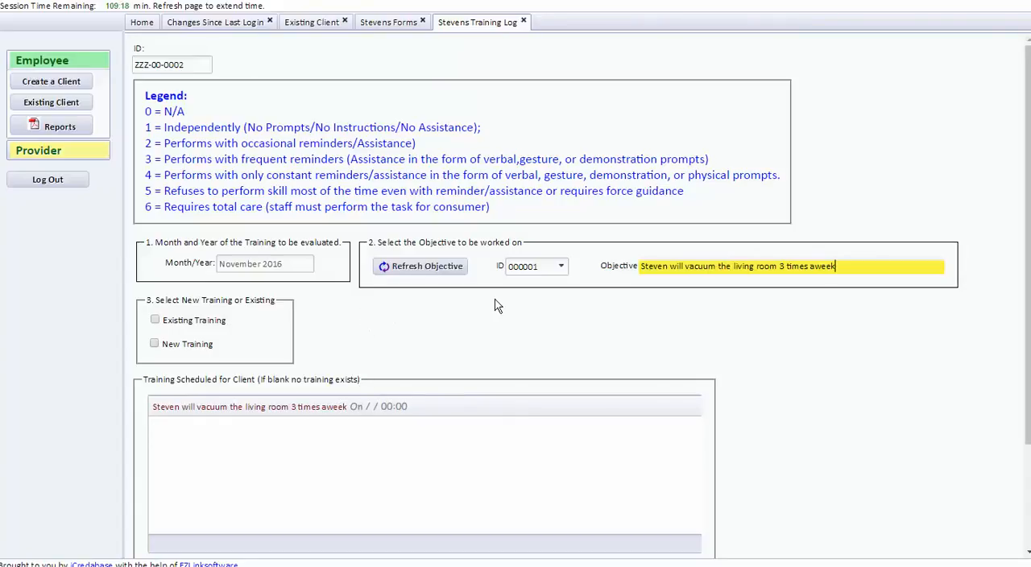
Add a new training for the vacuuming objective and start it with the date 11/01/2016.
left_click(155, 344)
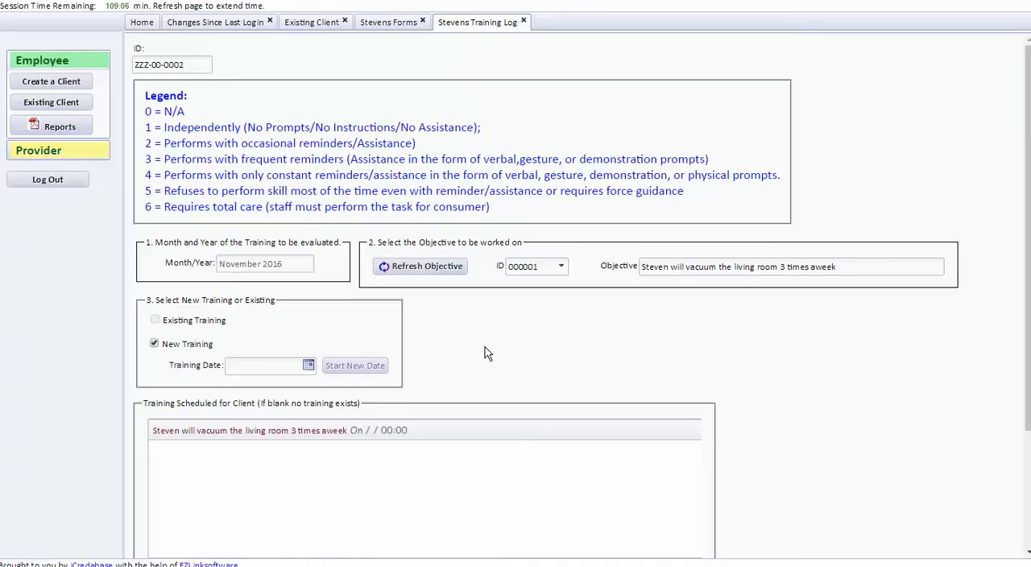
left_click(309, 365)
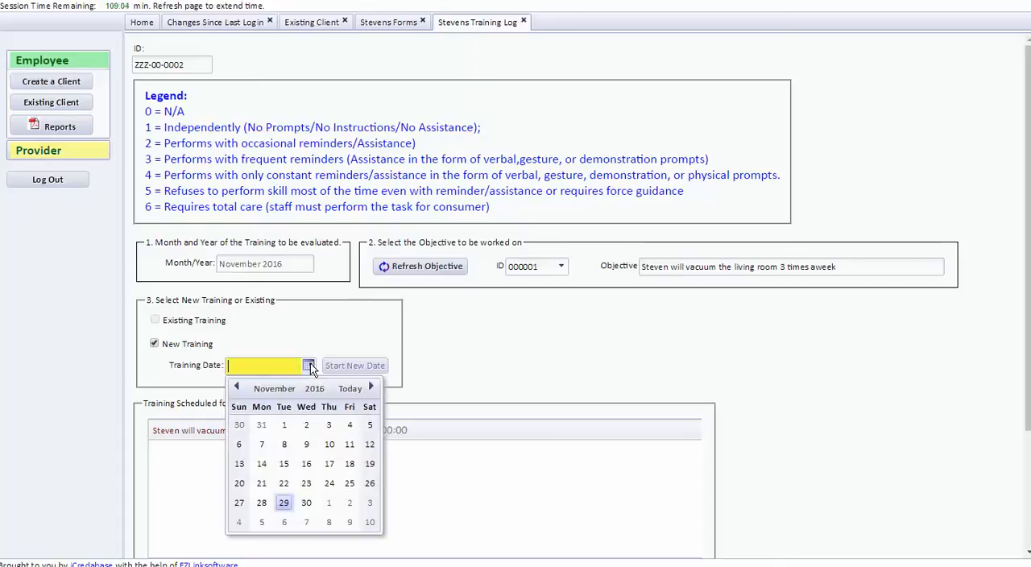
left_click(284, 425)
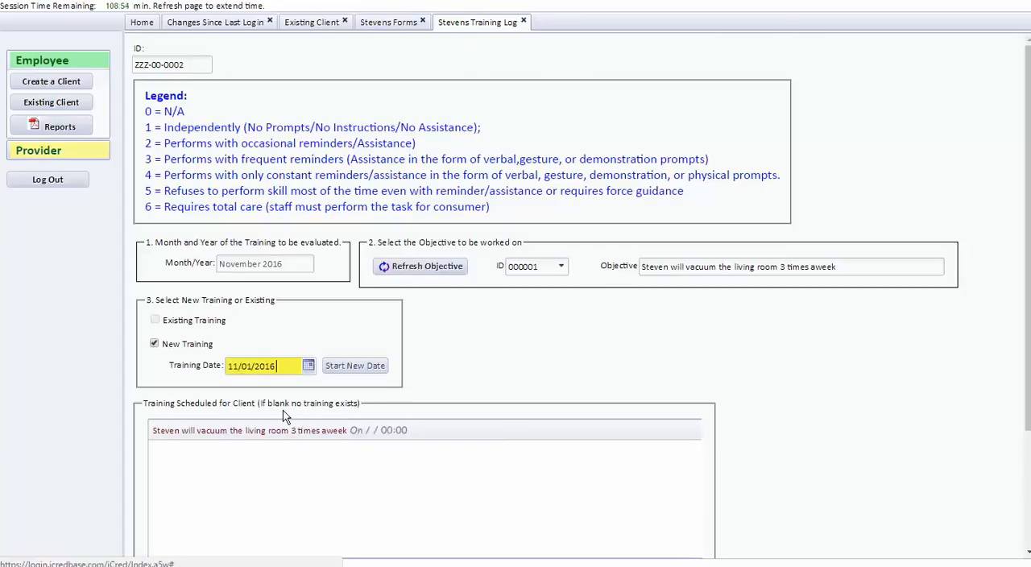
left_click(355, 366)
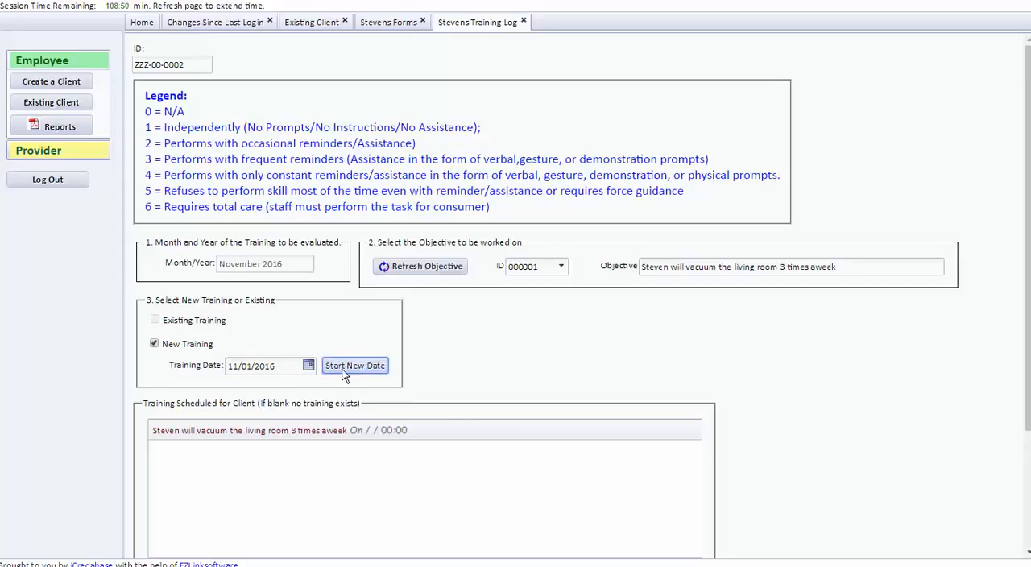
Start a second training date of 11/03/2016 for the vacuuming objective.
left_click(309, 368)
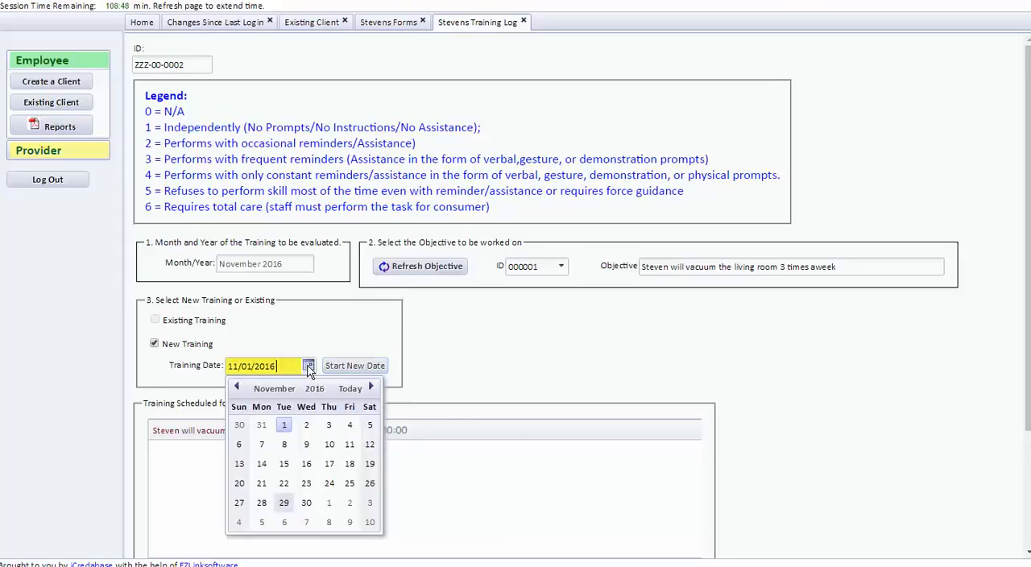
left_click(330, 426)
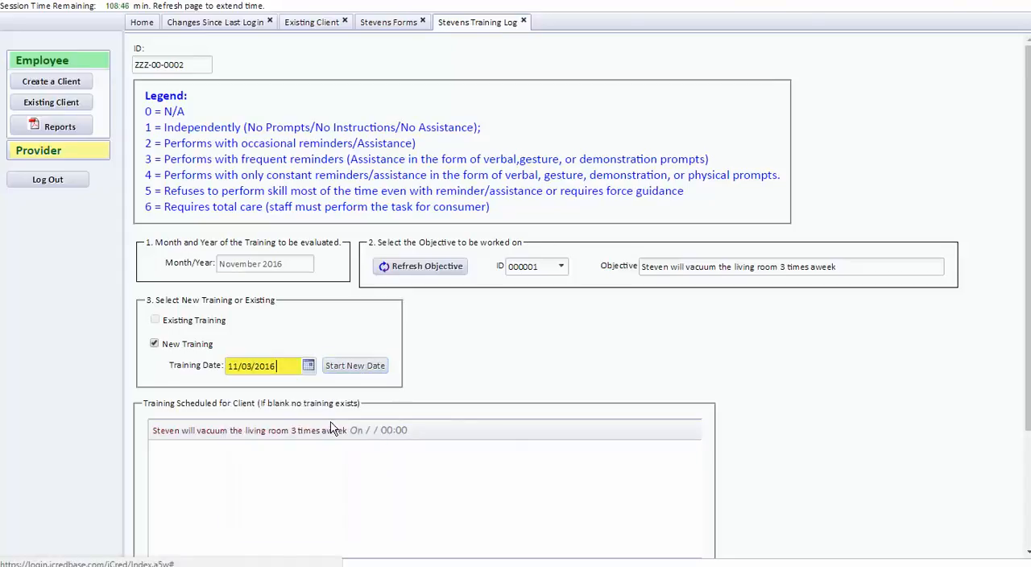
left_click(353, 370)
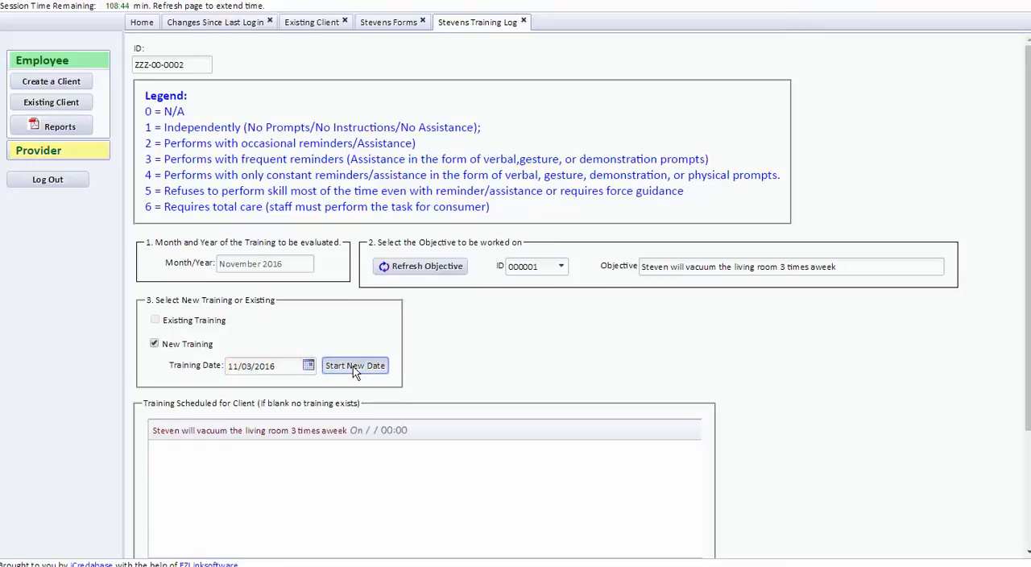
Start another training date of 11/05/2016 for the vacuuming objective.
left_click(309, 365)
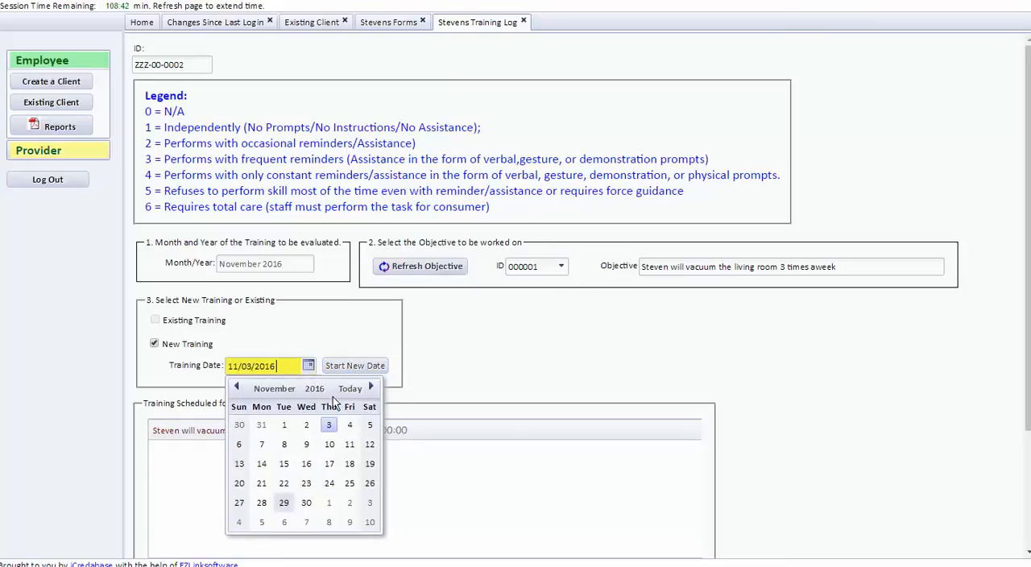
left_click(370, 424)
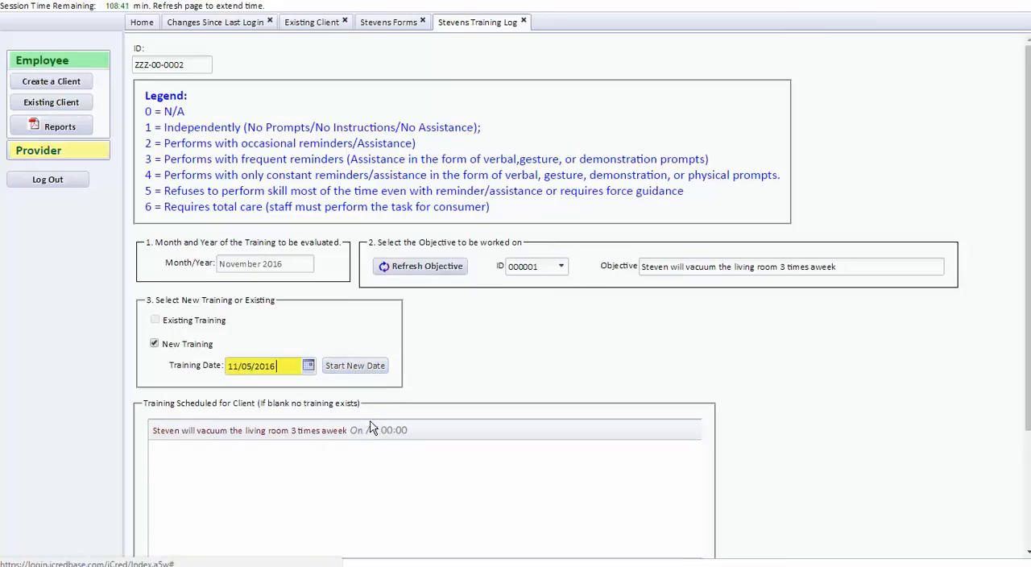
left_click(359, 368)
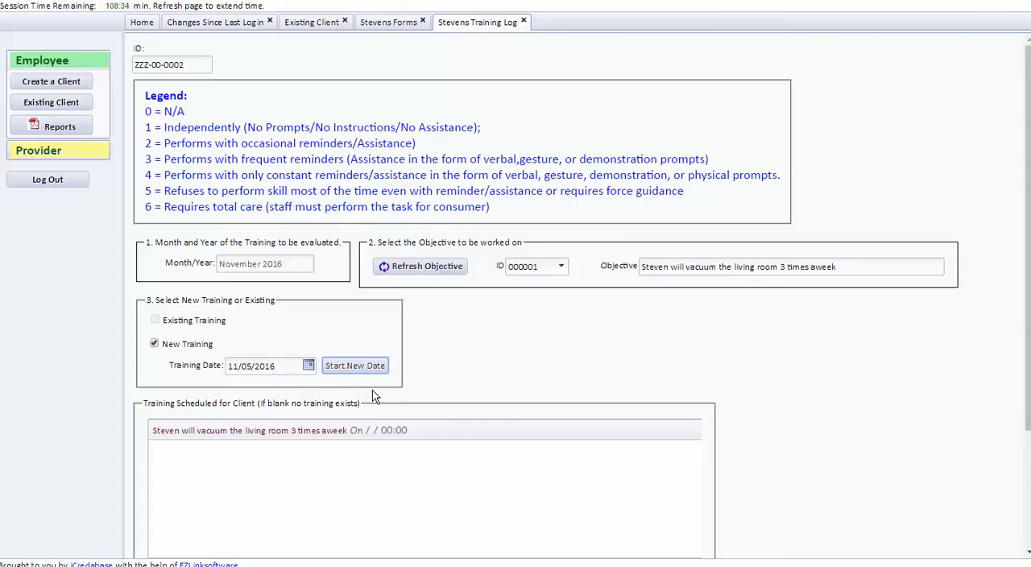
Start the second week's training dates for the vacuuming objective: 11/08/2016, 11/10/2016 and 11/12/2016.
left_click(307, 367)
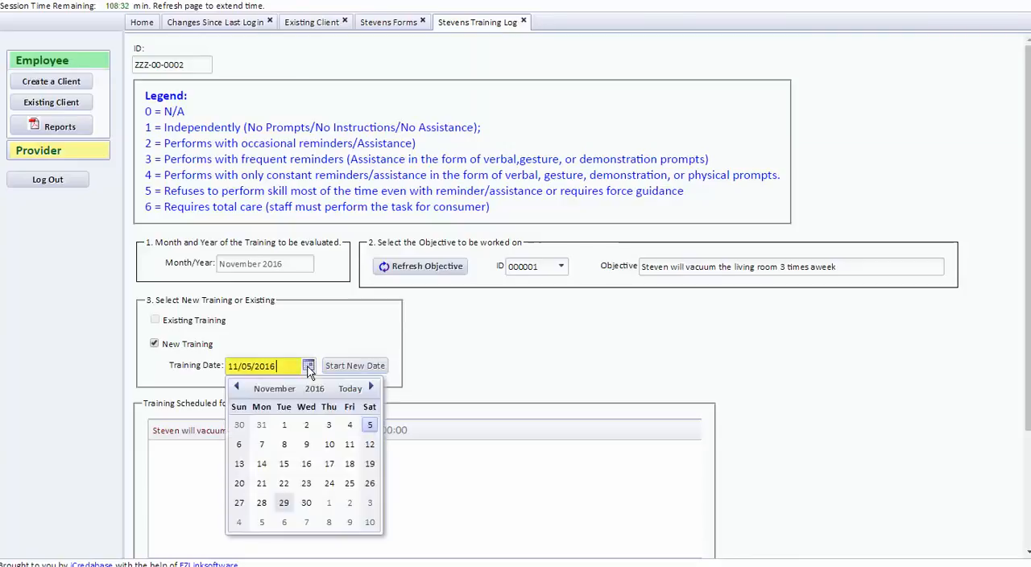
left_click(286, 448)
left_click(357, 368)
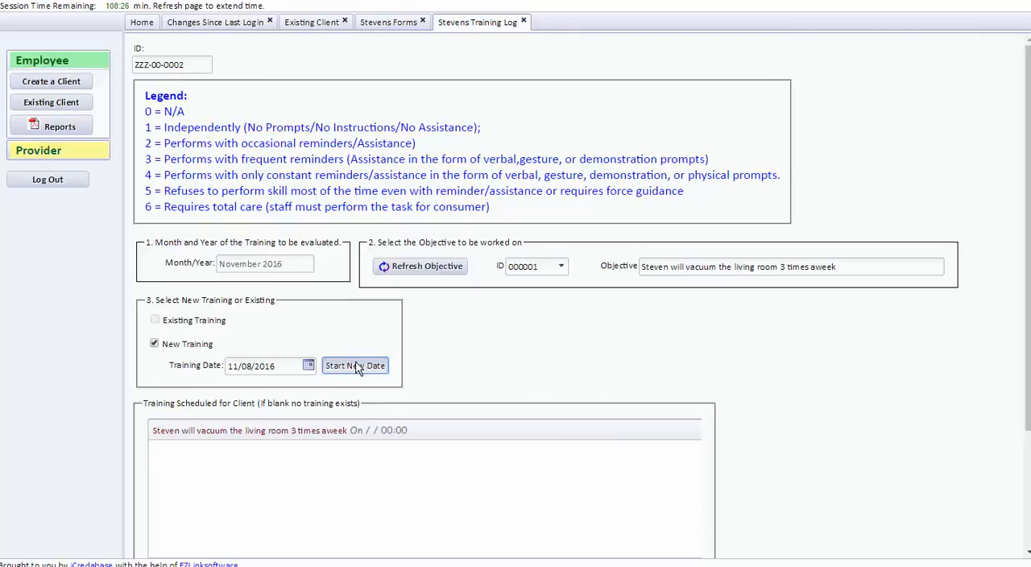
left_click(307, 365)
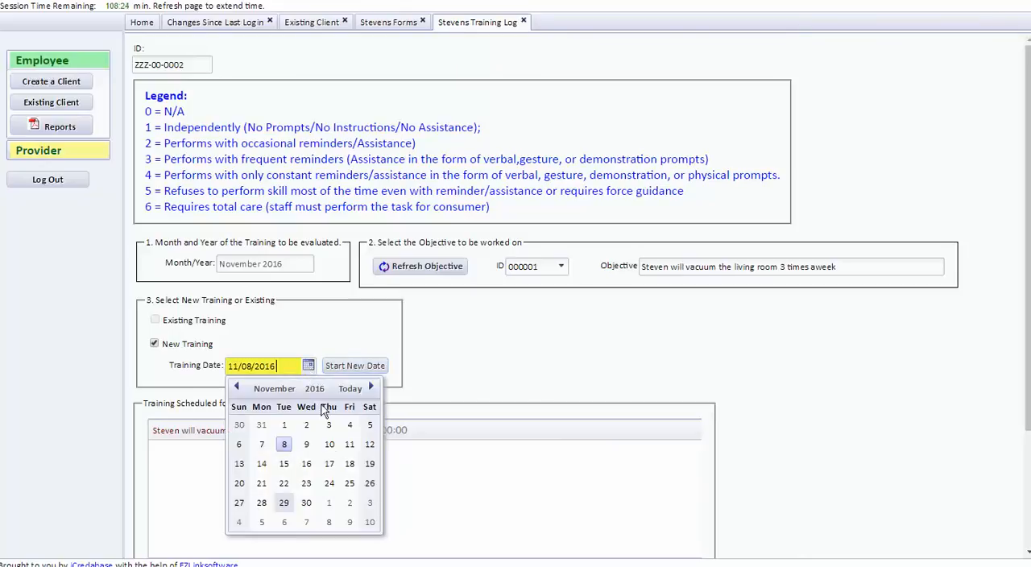
left_click(330, 444)
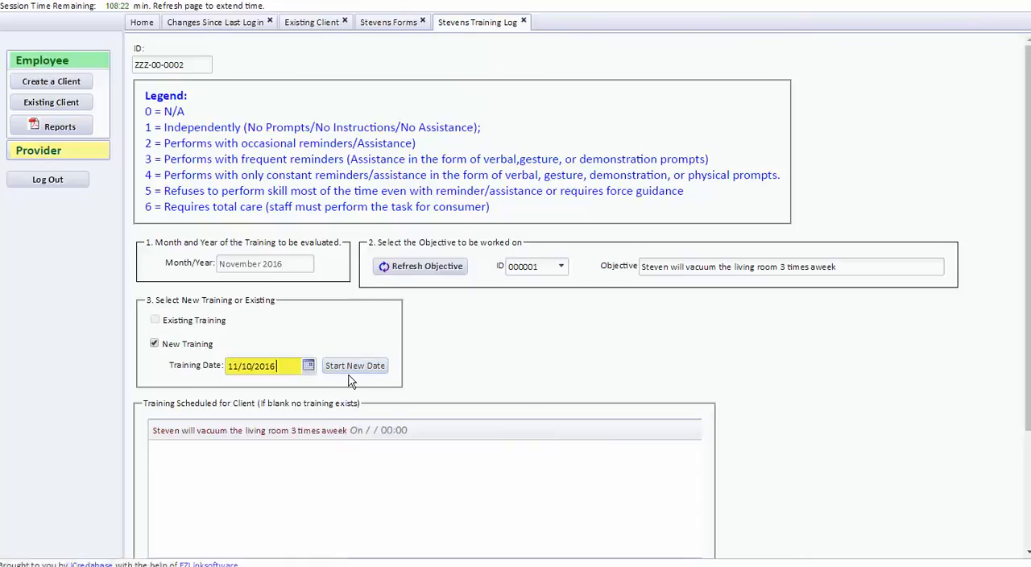
left_click(348, 365)
left_click(308, 366)
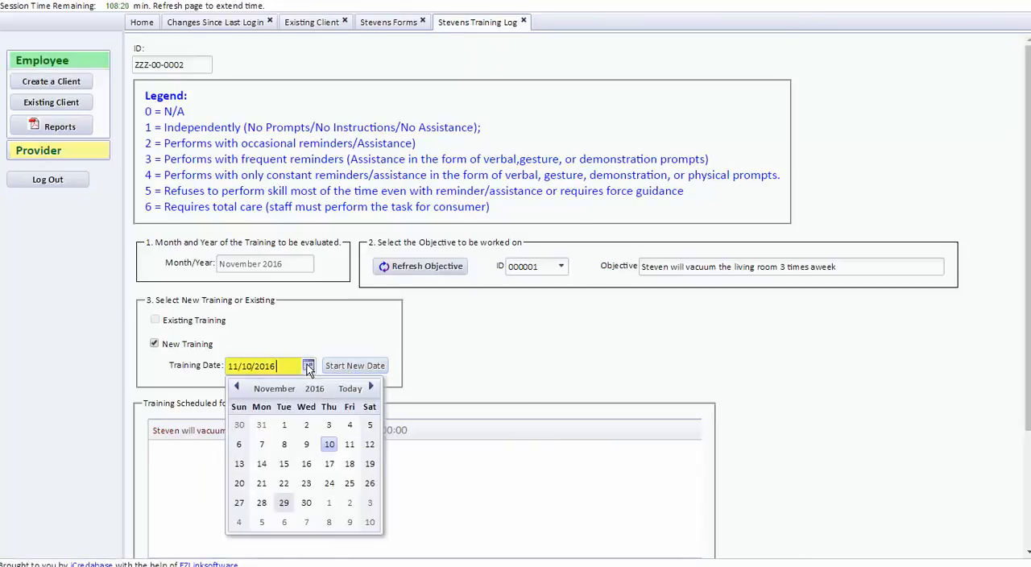
left_click(369, 444)
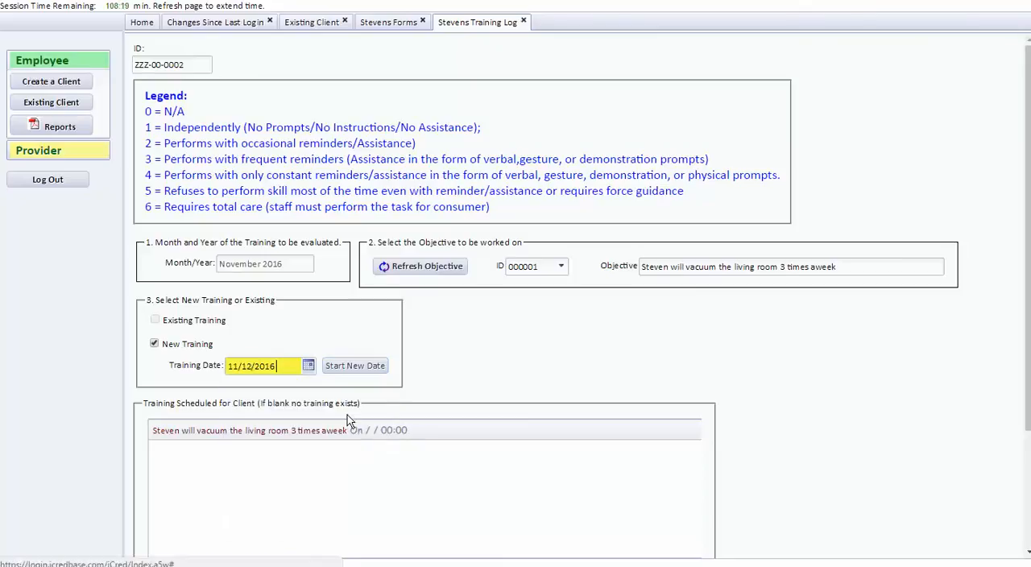
left_click(338, 367)
Start the third week's training dates for the vacuuming objective: 11/15/2016, 11/17/2016 and 11/19/2016.
left_click(308, 366)
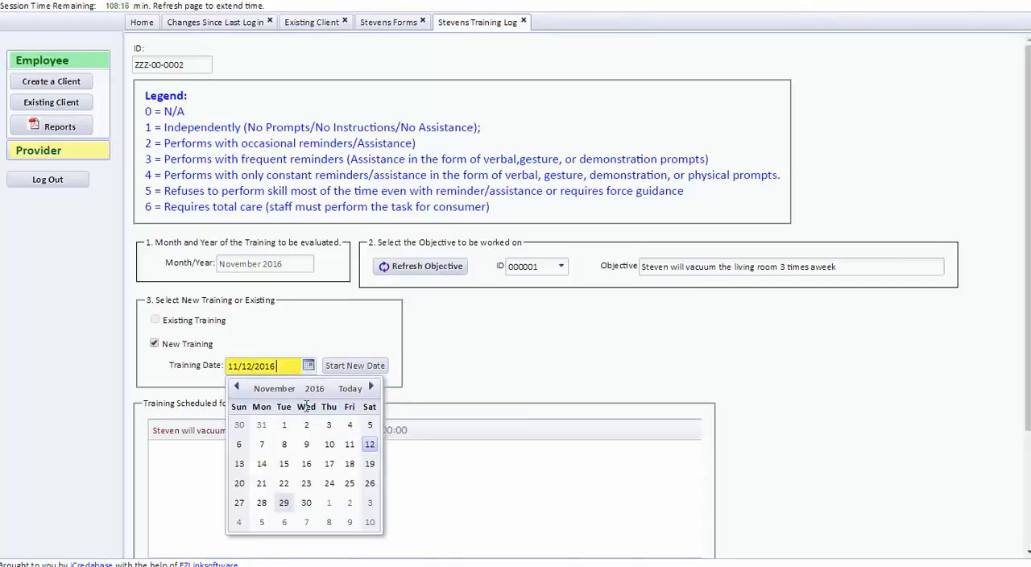
left_click(283, 464)
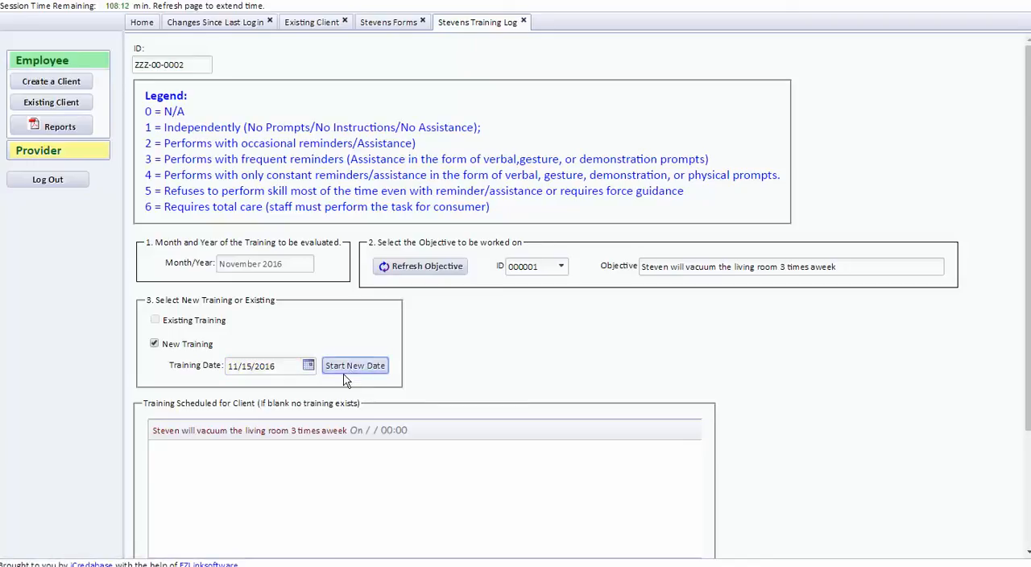
left_click(308, 367)
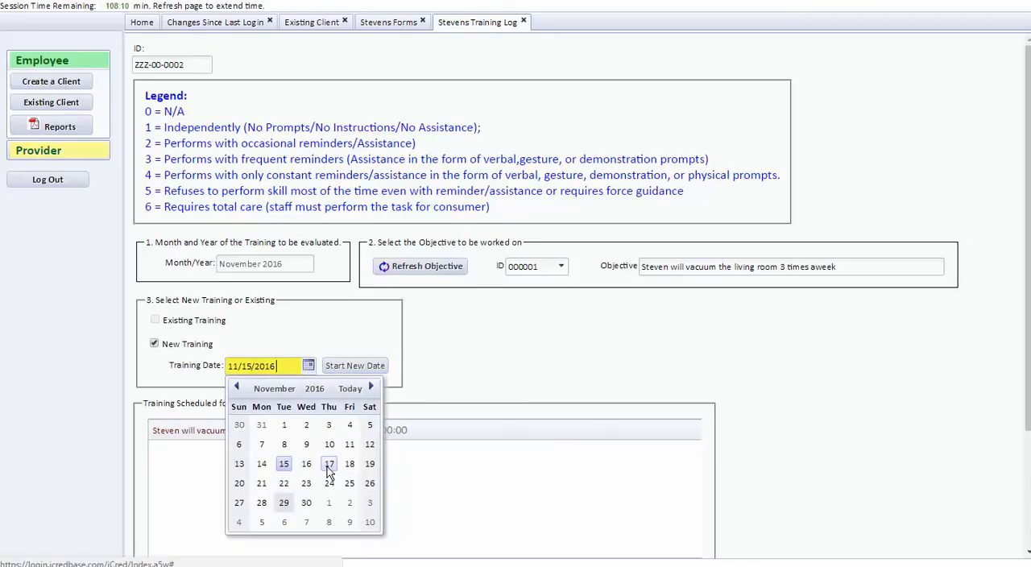
left_click(329, 464)
left_click(352, 369)
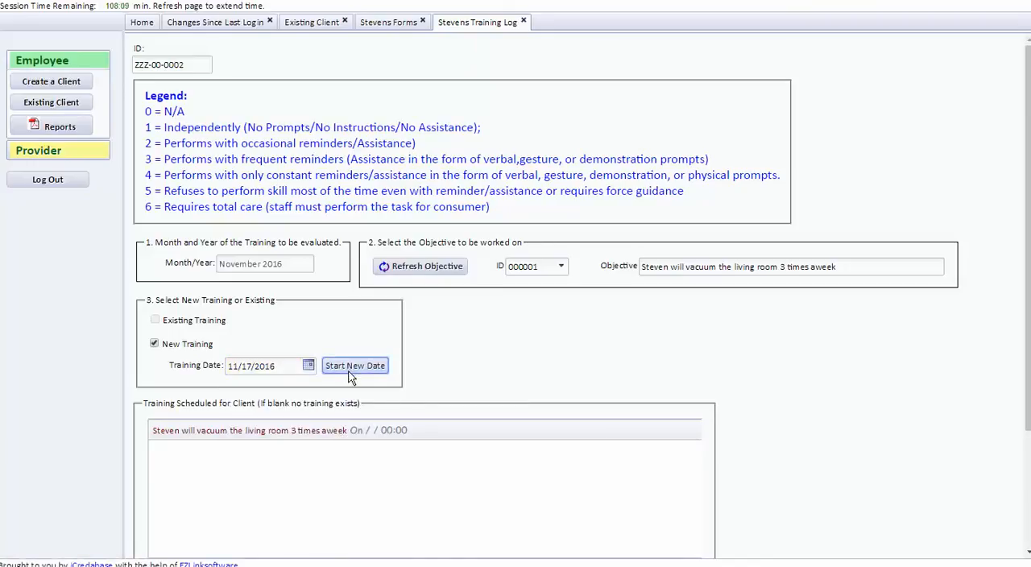
left_click(307, 367)
left_click(372, 460)
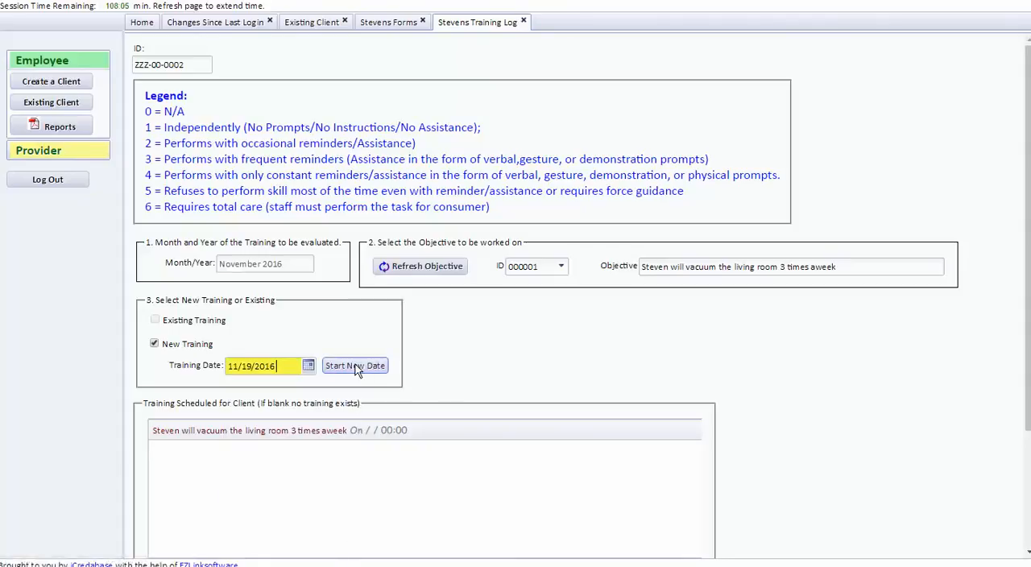
left_click(355, 365)
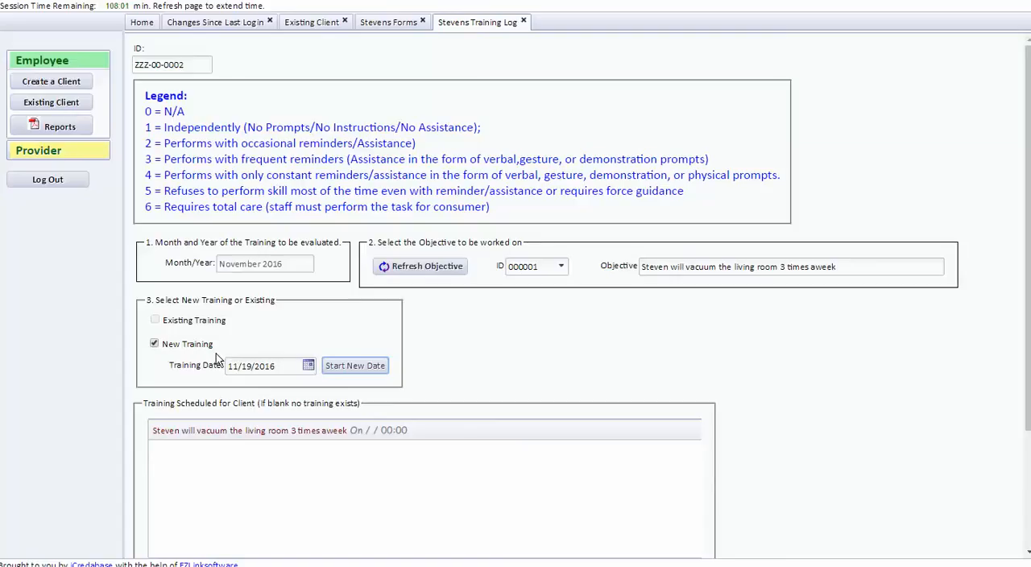
Start the fourth week's training dates for the vacuuming objective: 11/22/2016, 11/24/2016 and 11/26/2016.
left_click(309, 368)
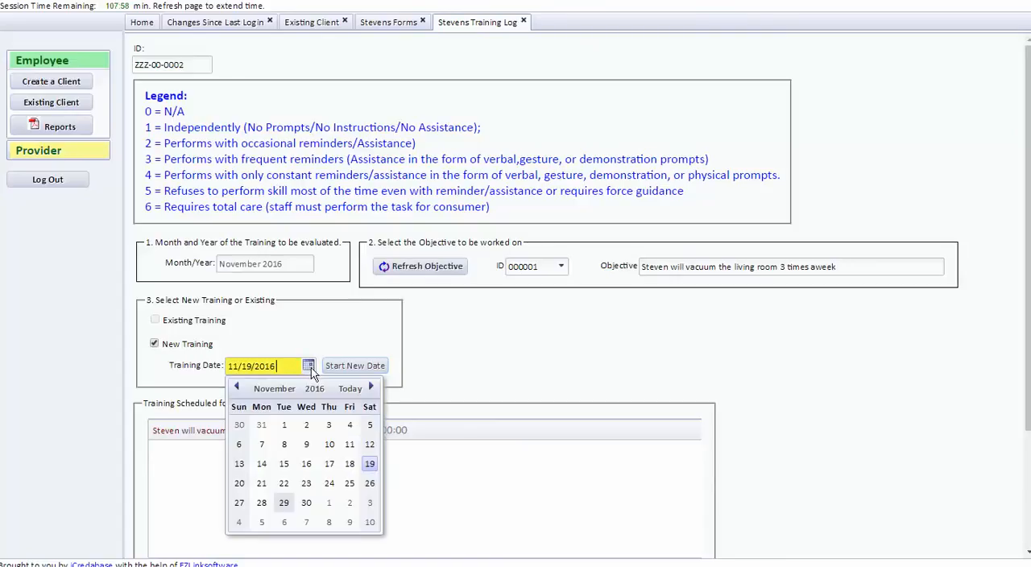
left_click(284, 485)
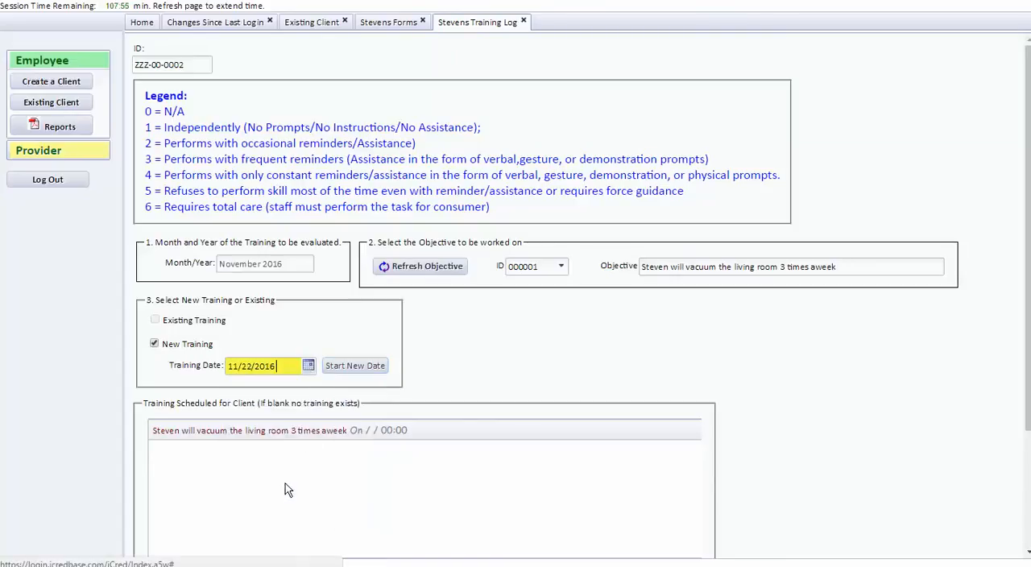
left_click(344, 366)
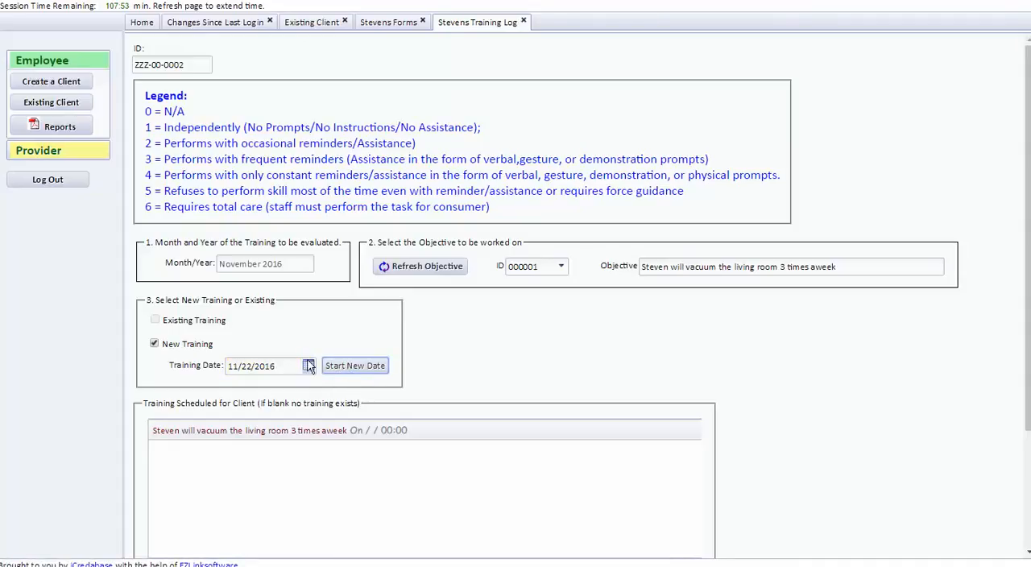
left_click(309, 365)
left_click(331, 487)
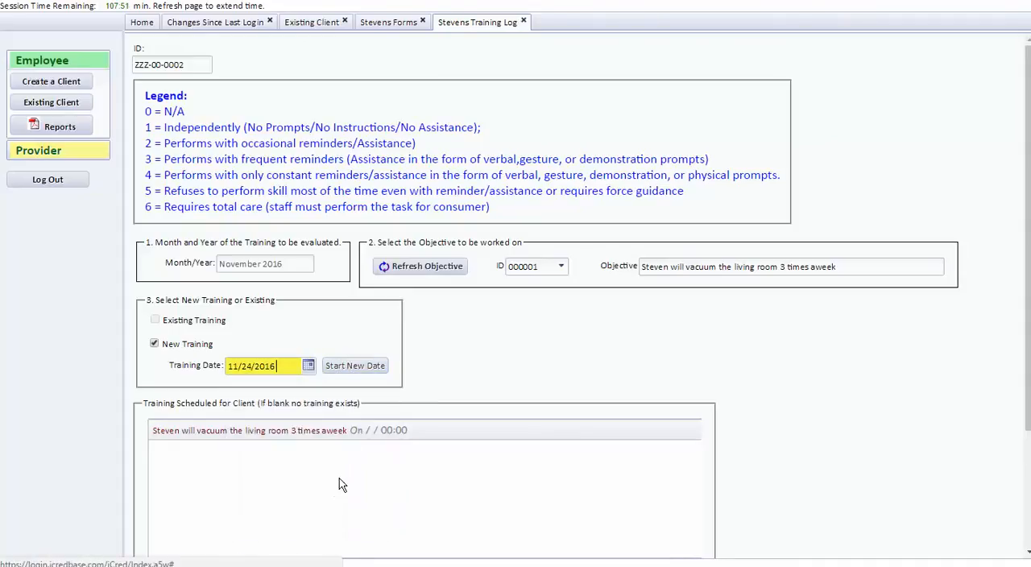
left_click(346, 367)
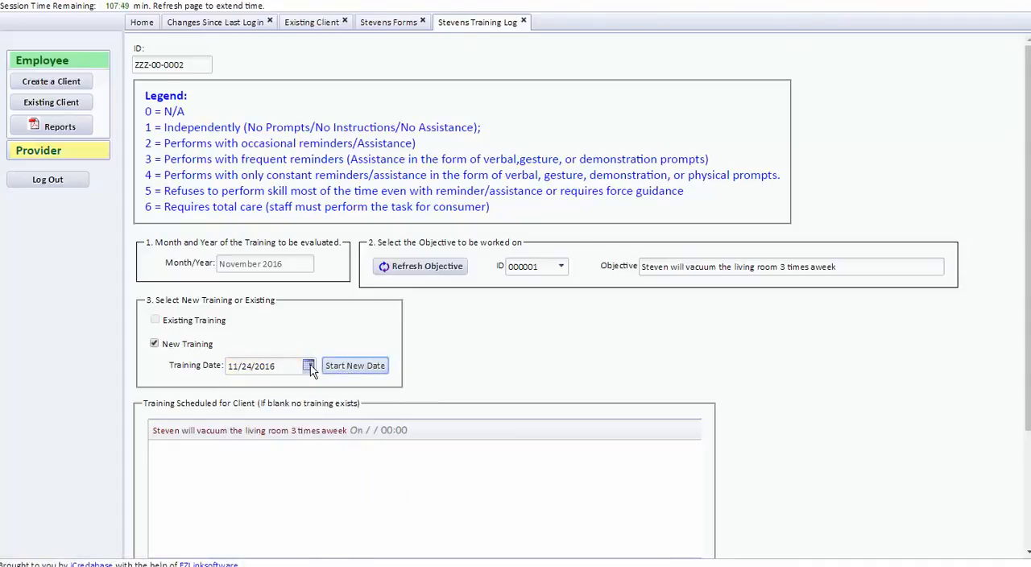
left_click(309, 366)
left_click(368, 483)
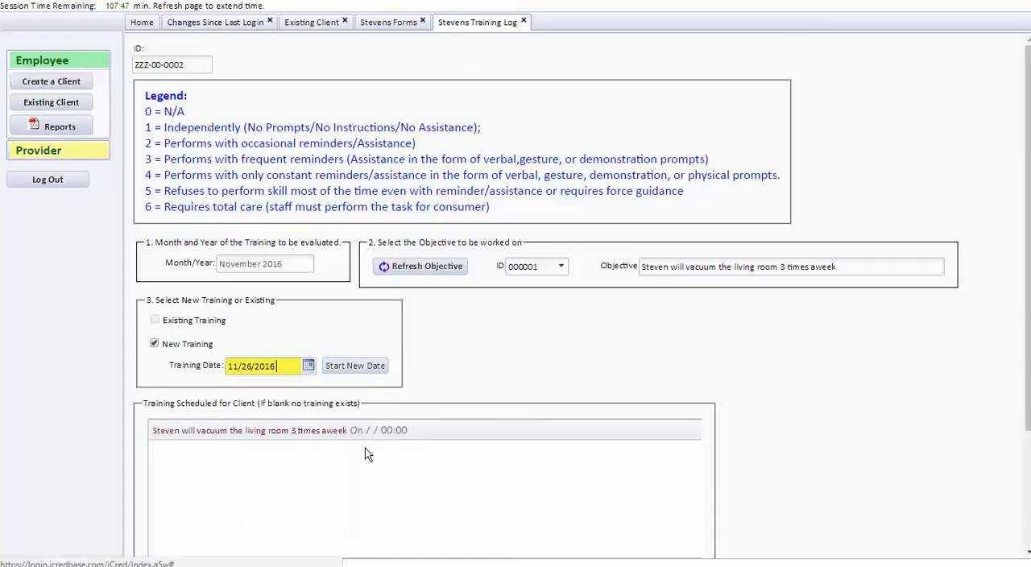
left_click(346, 365)
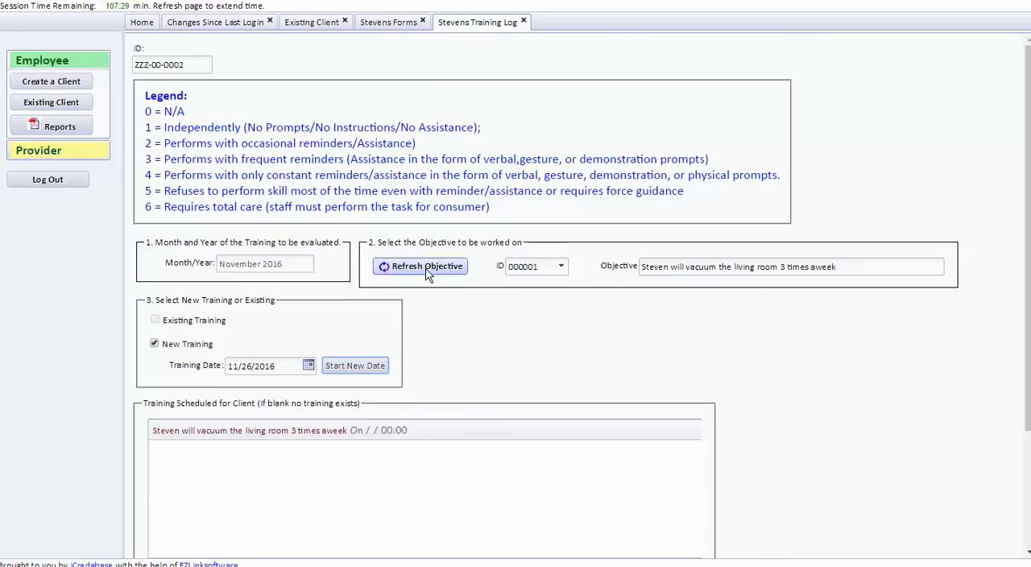
Close the training log and the client's forms, and reopen the forms of the first client in the client list.
left_click(523, 22)
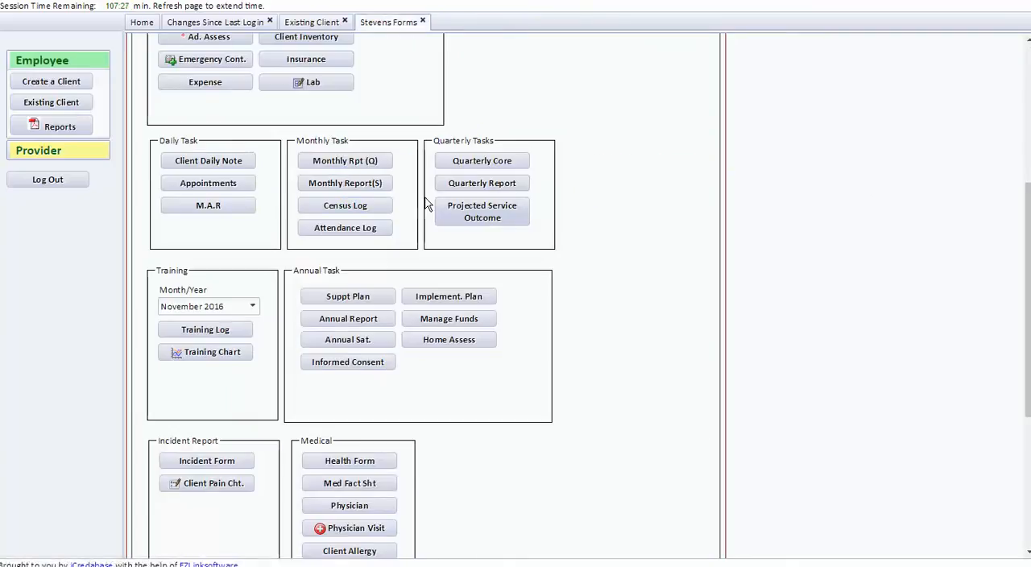
left_click(422, 21)
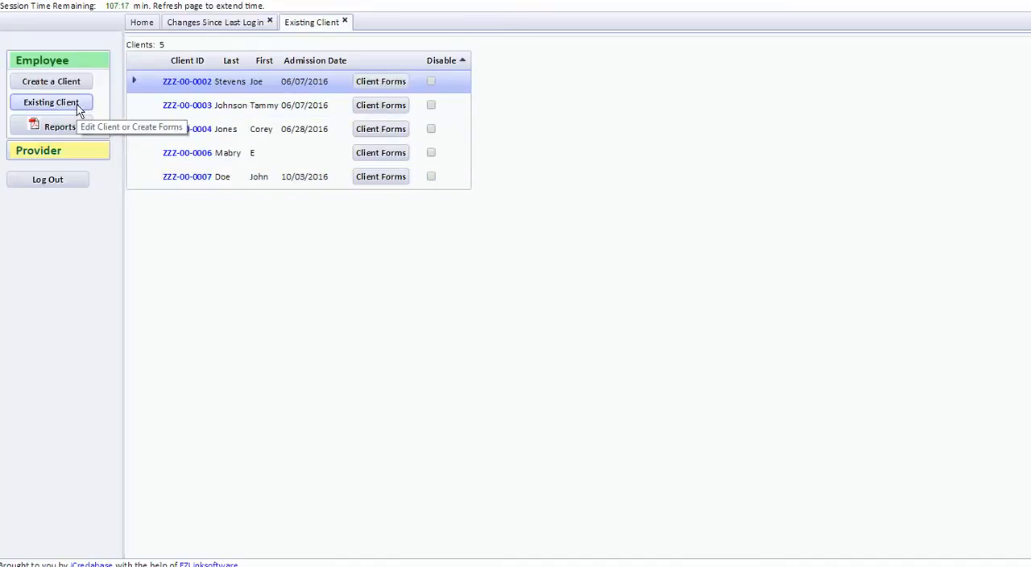
left_click(382, 82)
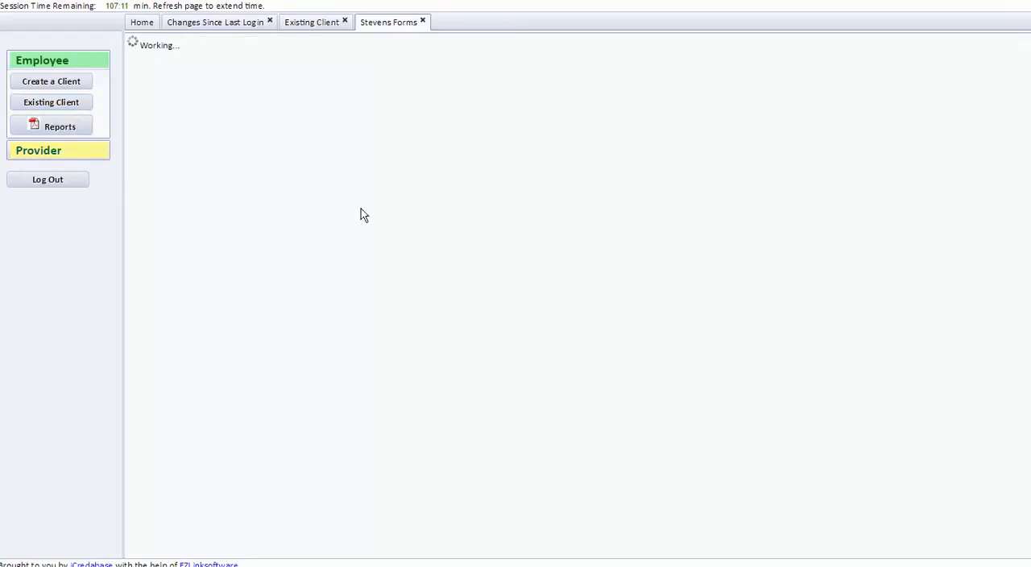
Reopen the client's training log with November 2016 as the training month.
scroll(260, 356, "down", 4)
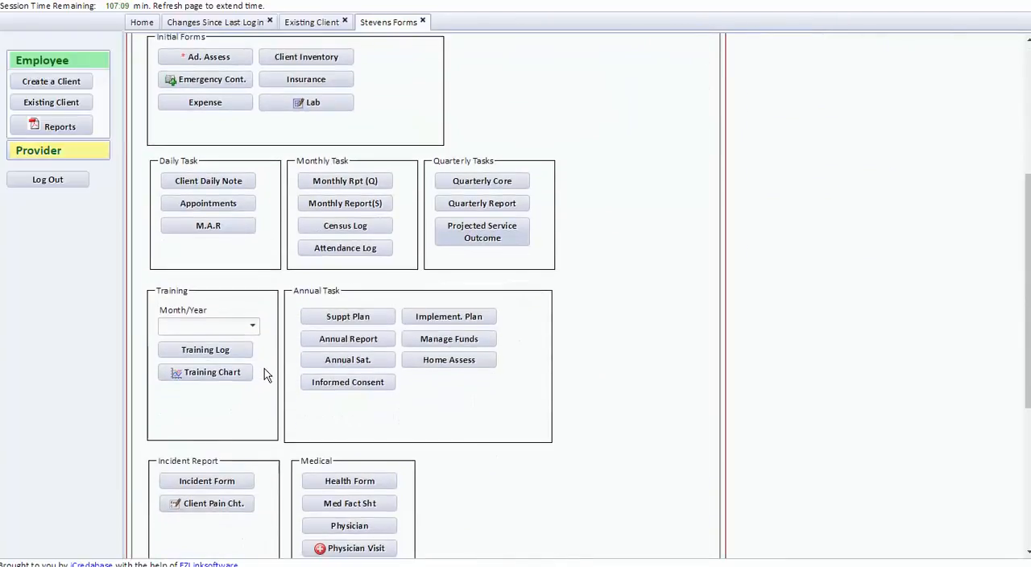
left_click(254, 330)
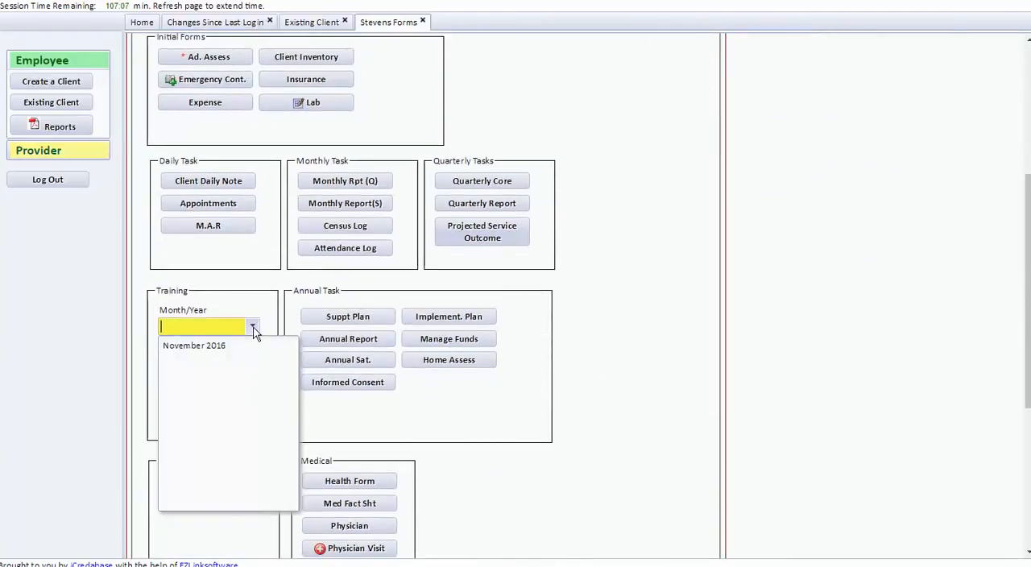
left_click(229, 344)
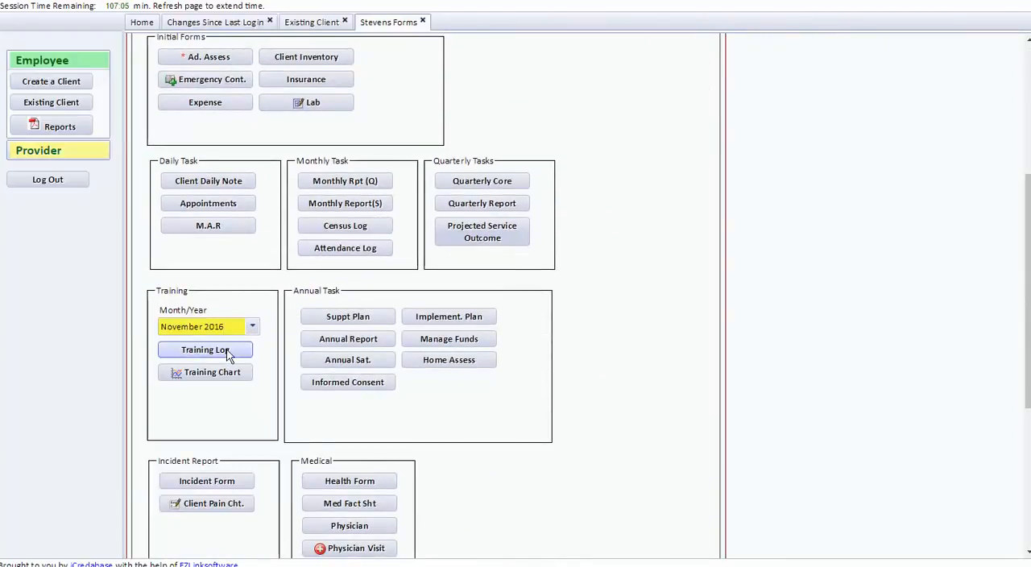
left_click(231, 349)
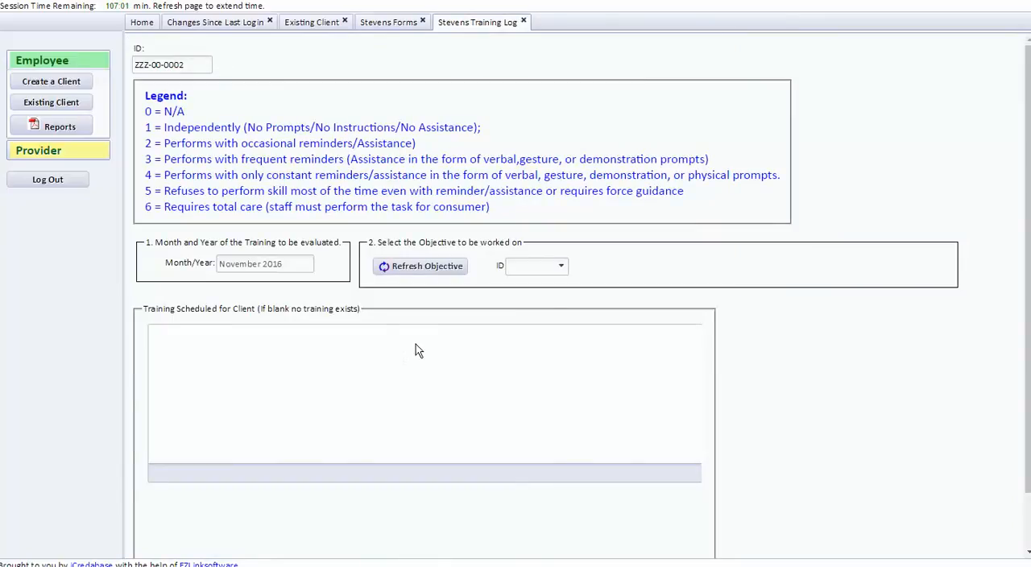
Select vacuuming objective 000001 and its existing training dated 11/01/2016, and expand that training to show its steps.
left_click(562, 270)
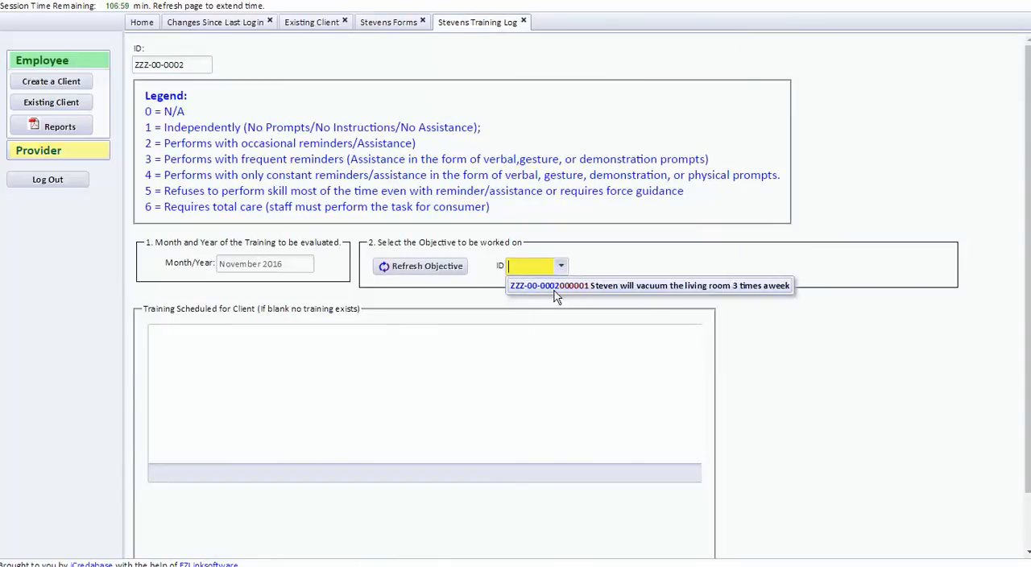
left_click(554, 291)
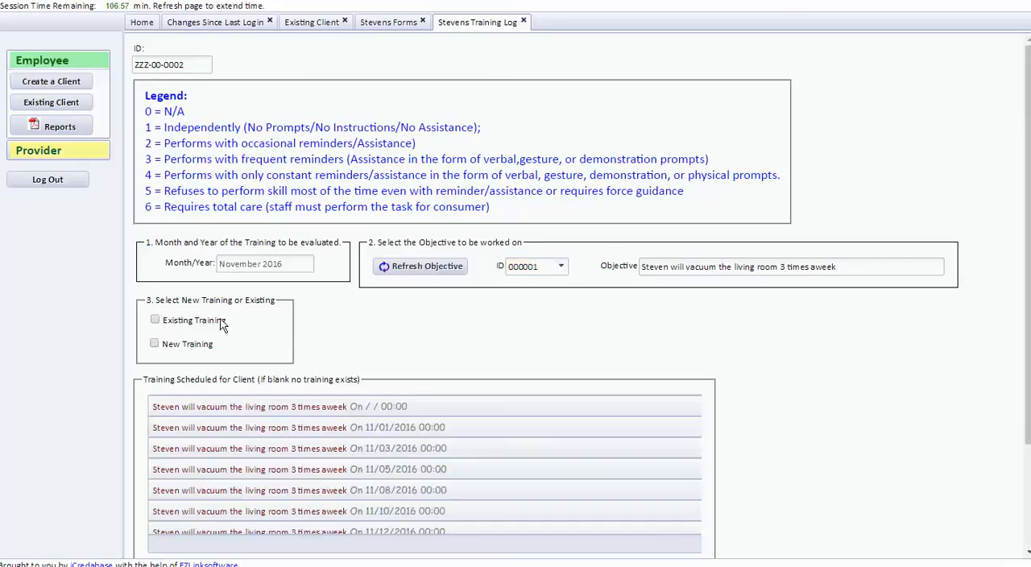
scroll(428, 373, "down", 2)
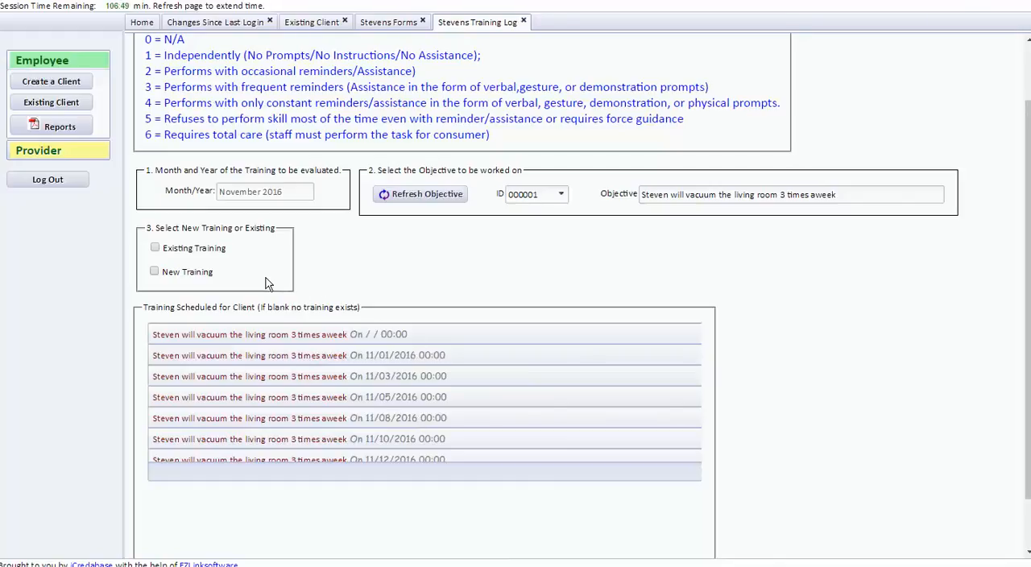
left_click(157, 251)
left_click(331, 270)
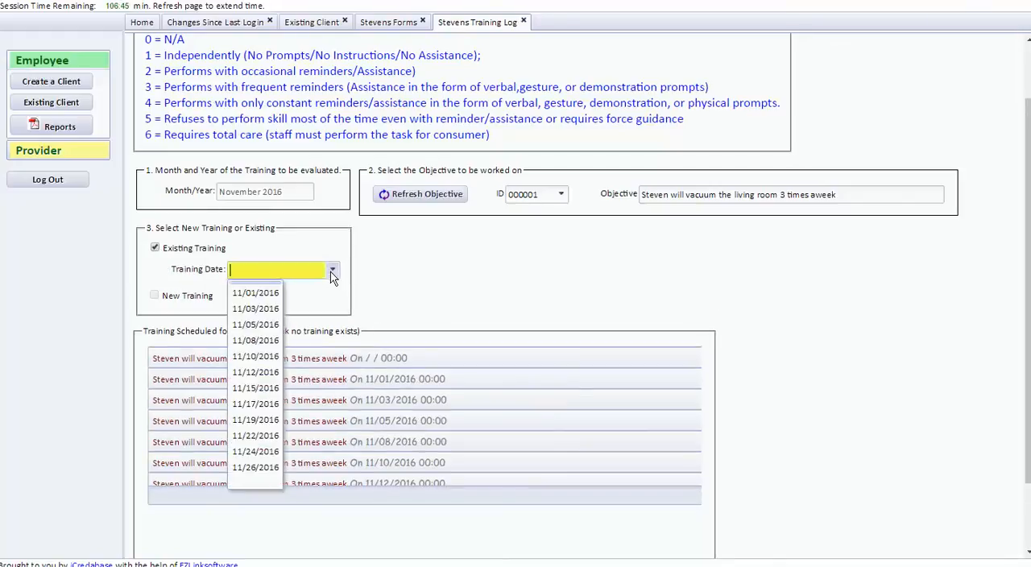
left_click(256, 293)
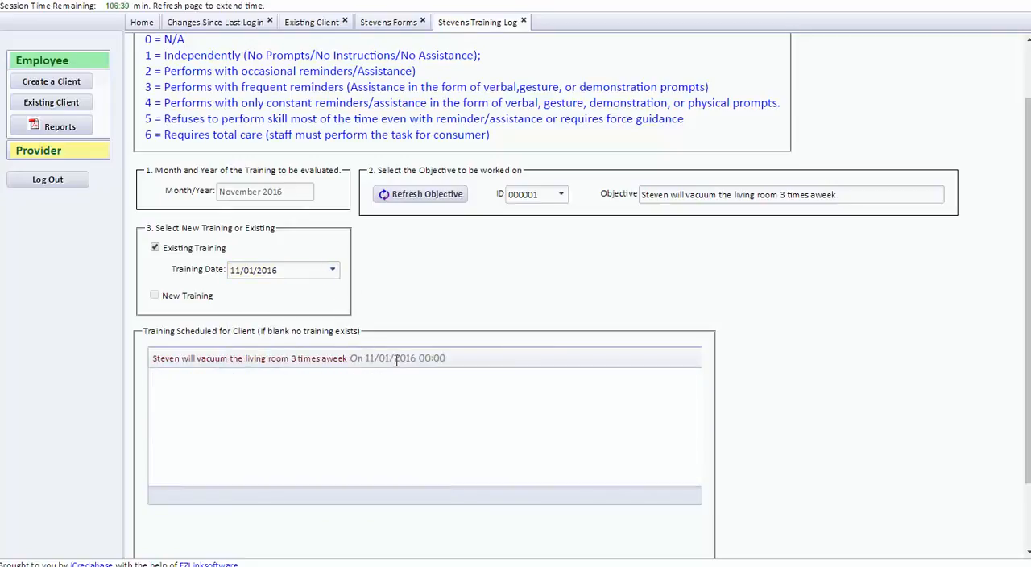
left_click(331, 358)
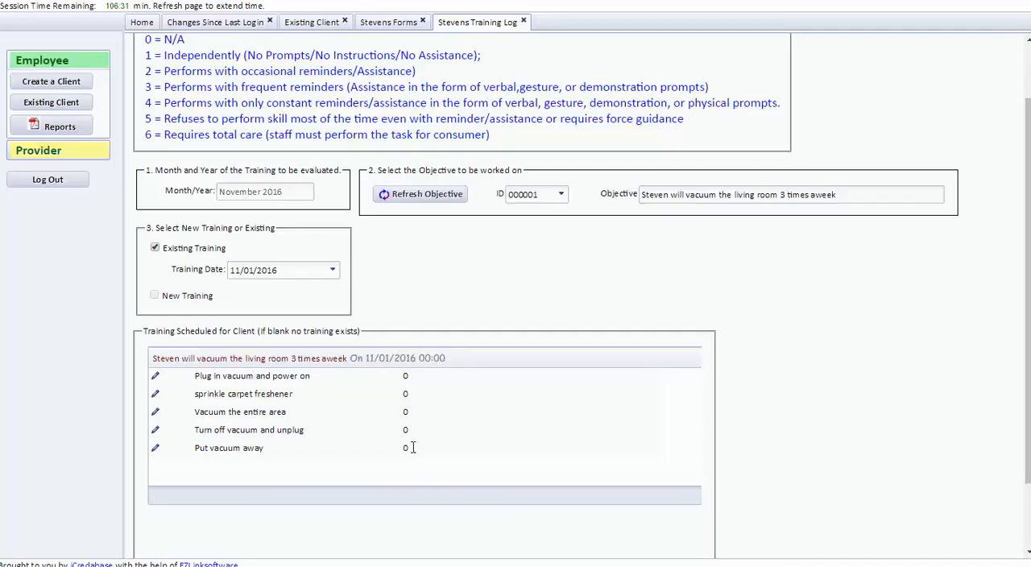
Score the "Plug in vacuum and power on" step 5 with the comment "Took a long time for him to accept doing the chore" and save it.
left_click(156, 379)
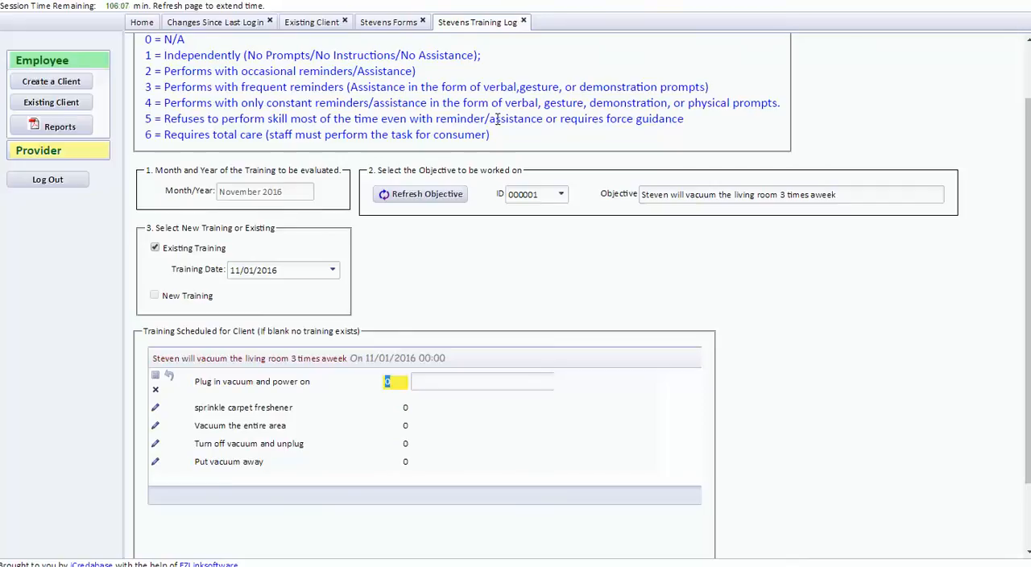
type("5")
left_click(438, 381)
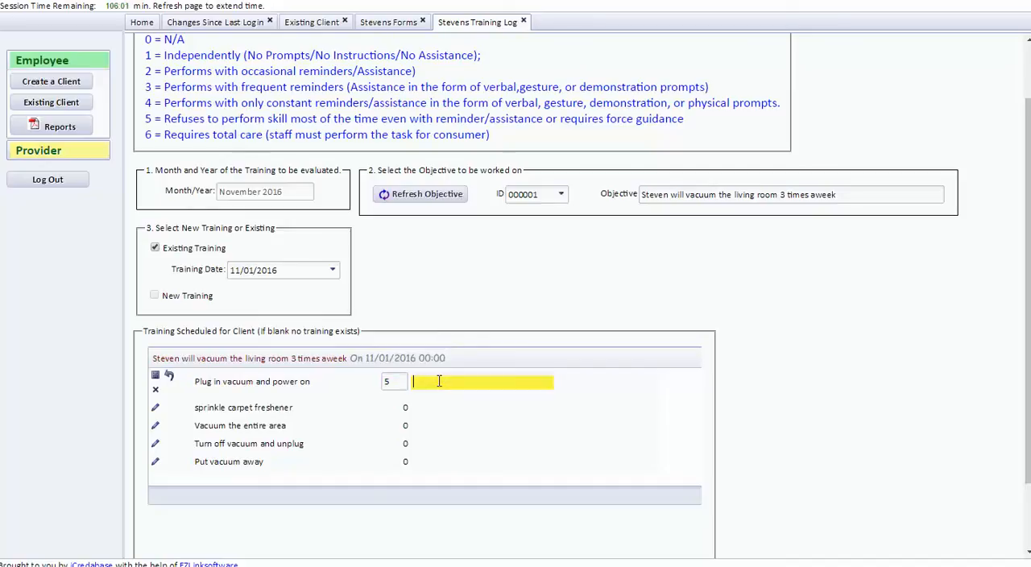
type("Took along time for him to a")
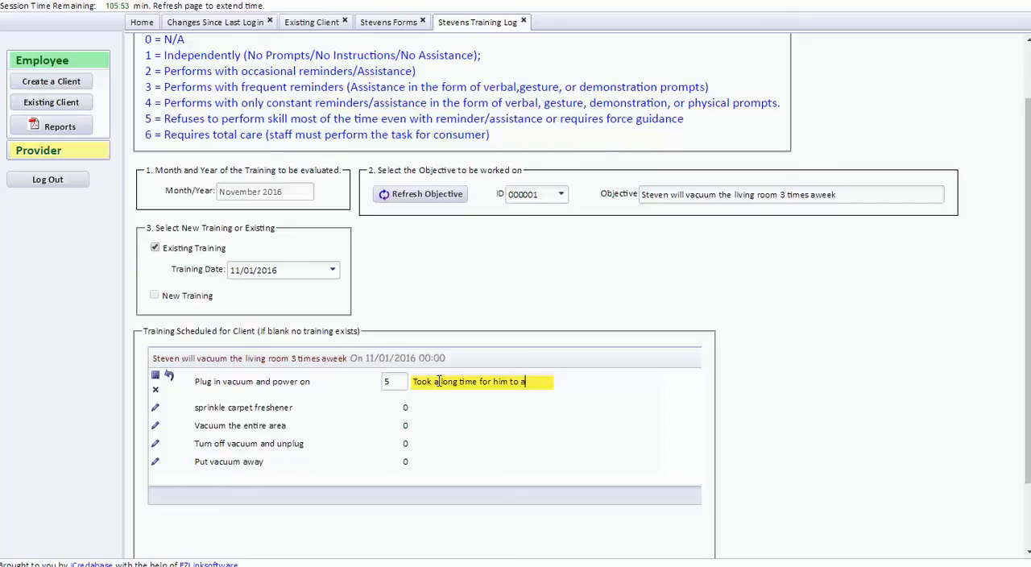
type("ccept doing the chore")
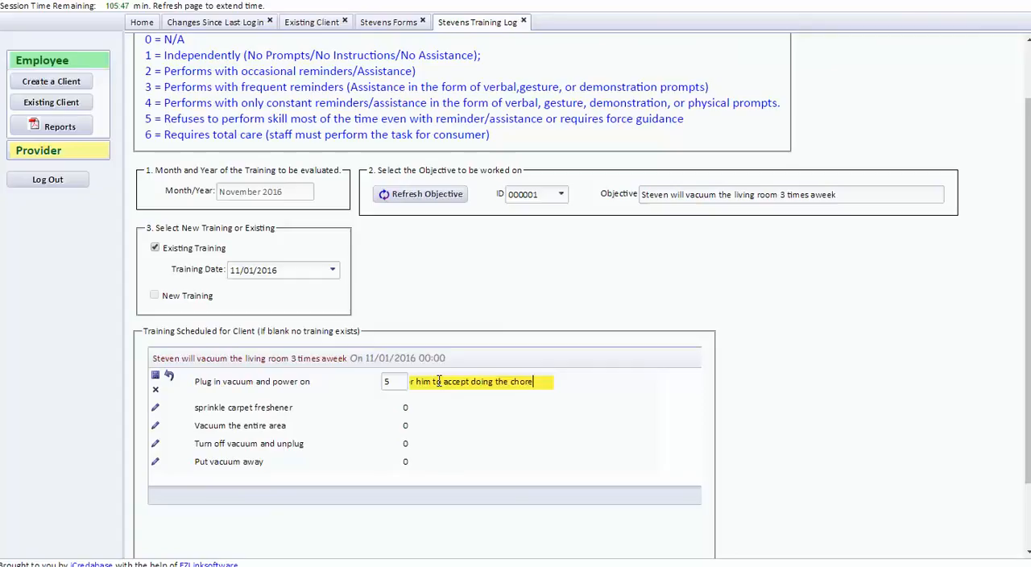
left_click(156, 377)
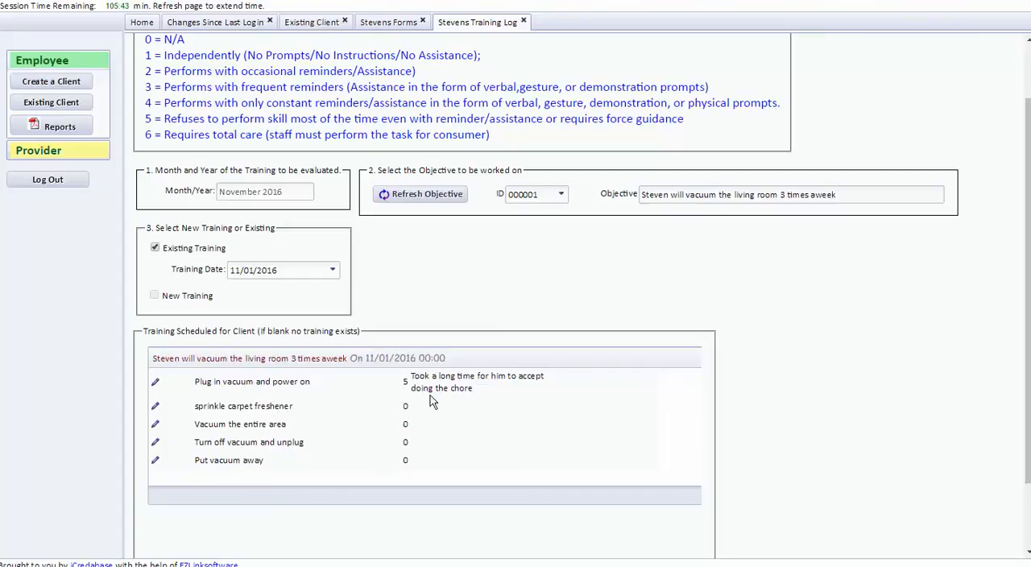
Score the "sprinkle carpet freshener" step 4 with the comment "Sprinkles excessive amounts on the floor" and save the row.
left_click(156, 407)
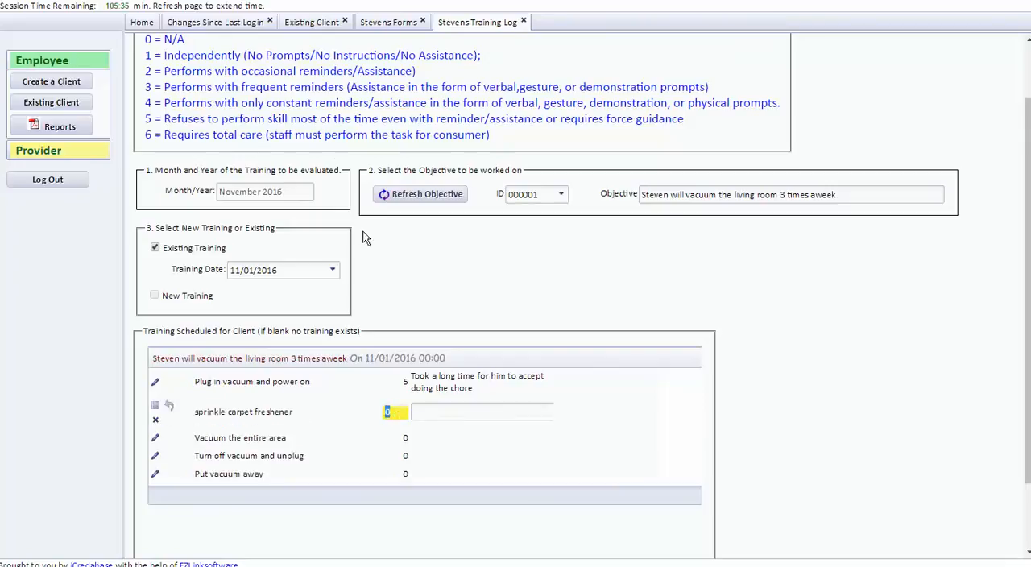
type("4")
left_click(422, 413)
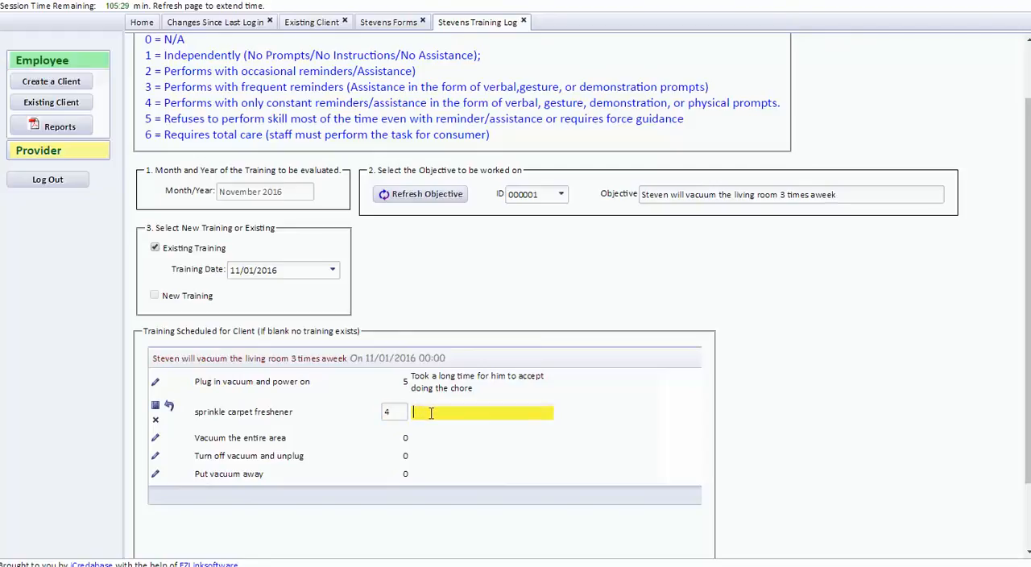
type("E")
key("BackSpace")
type("Sprin")
type("kles exce")
type("ssive a")
type("mo")
type("unts off")
key("BackSpace")
key("BackSpace")
type("n the floor")
left_click(156, 405)
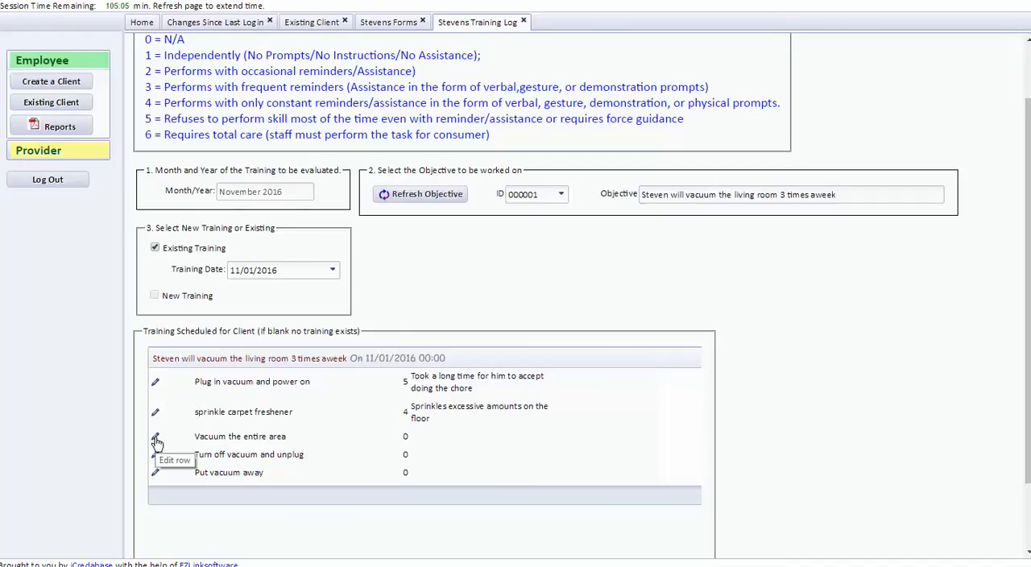
Score the "Vacuum the entire area" step 3 with the comment "Will do entire with prompts" and save the row.
left_click(157, 440)
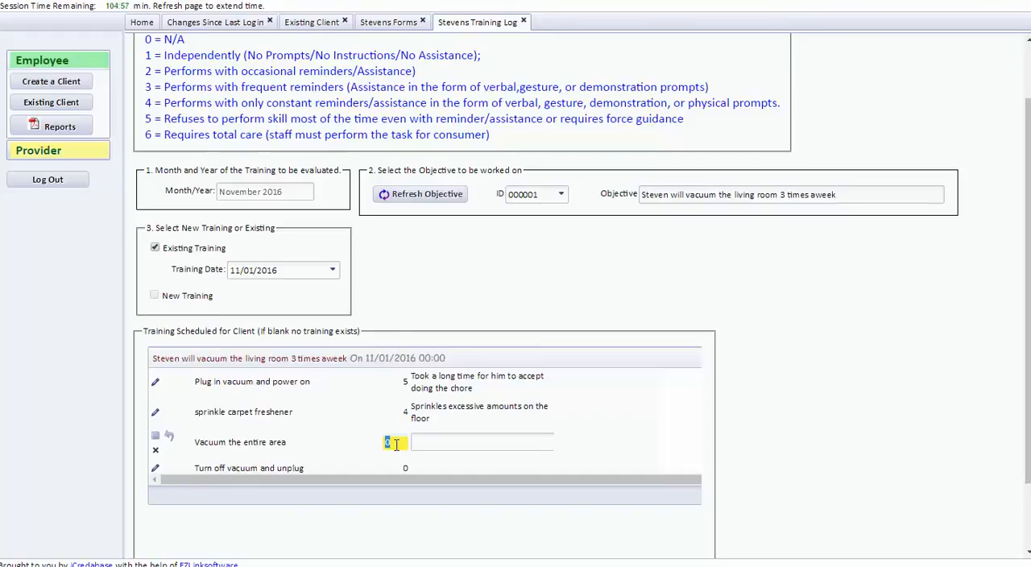
type("3")
left_click(435, 444)
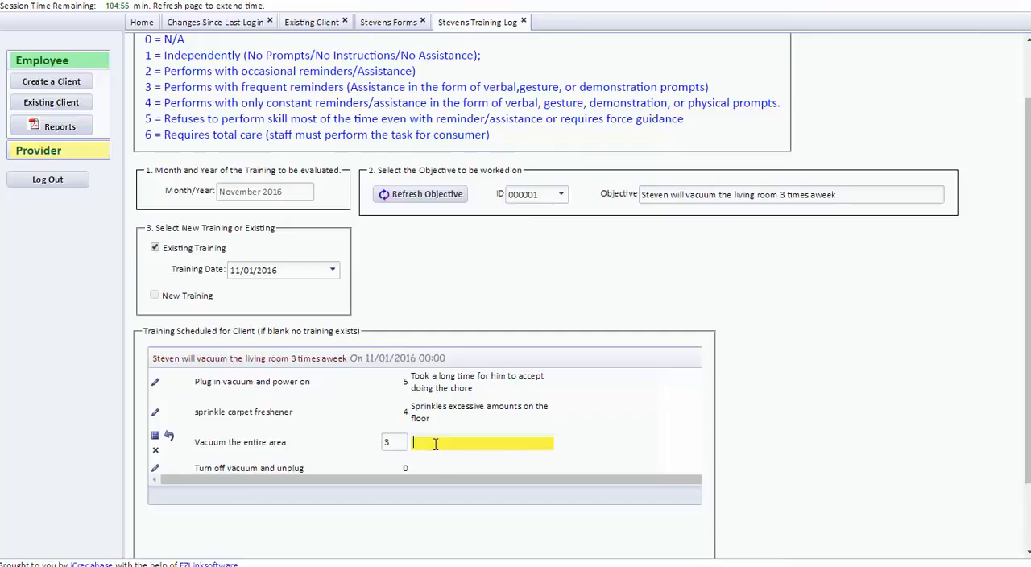
type("Will do entire with prompts")
key("BackSpace")
type("s")
left_click(155, 436)
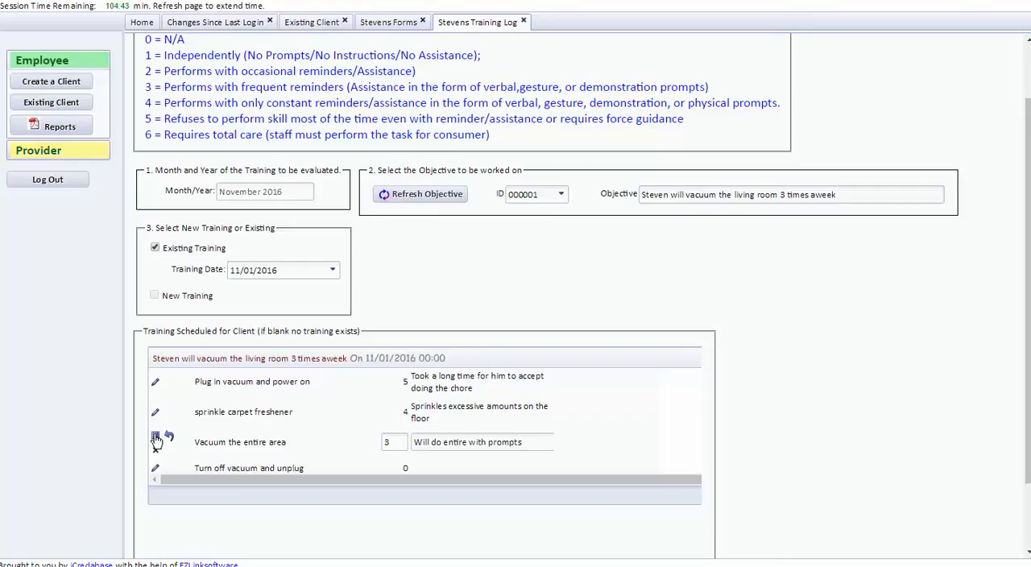
Score the "Turn off vacuum and unplug" step 5 with the comment "Will not turn off vacuum." and save the row.
scroll(201, 436, "down", 2)
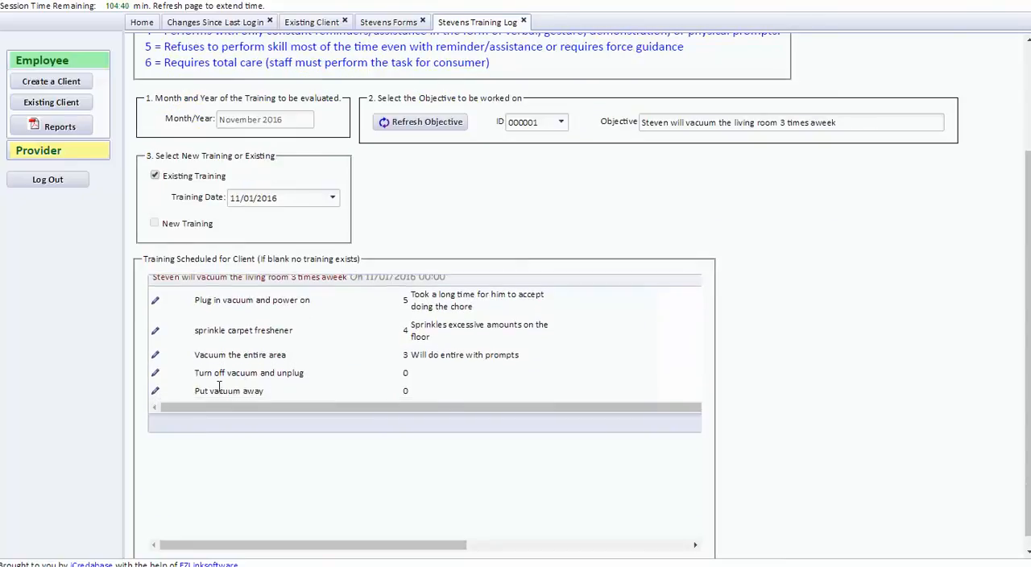
left_click(156, 373)
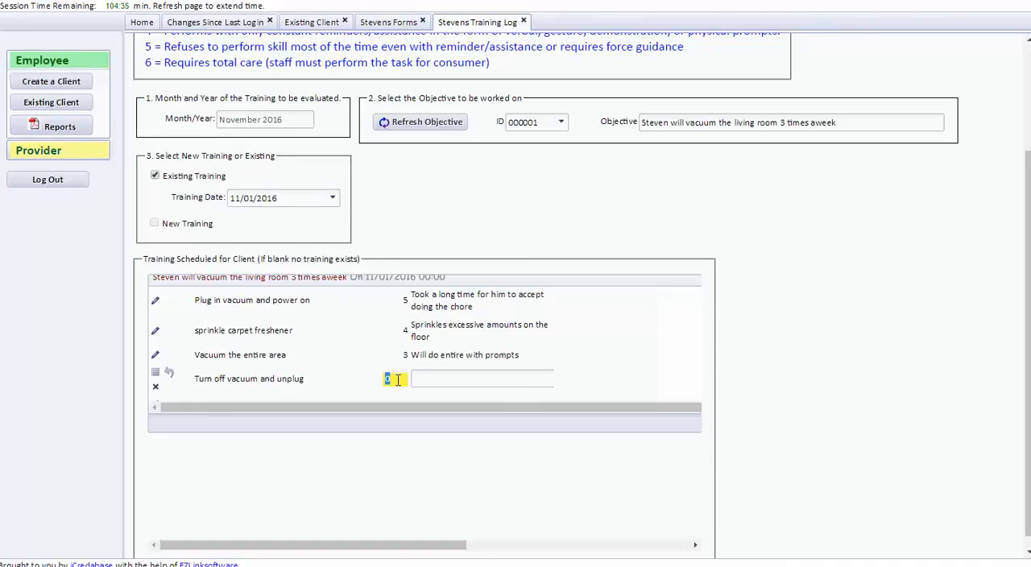
type("5")
key("Tab")
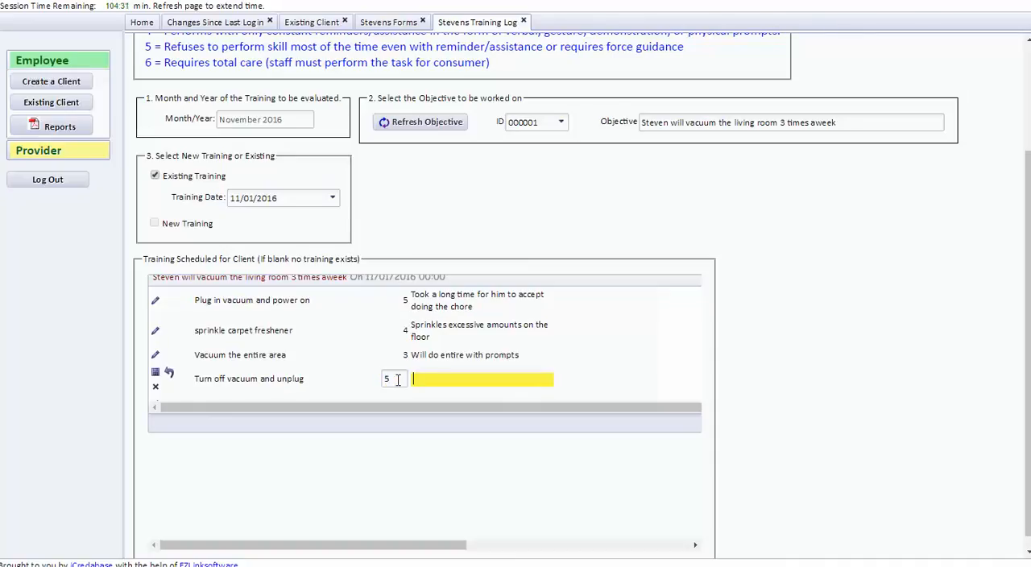
type("Will not turn off vacuum.")
left_click(156, 372)
Score the "Put vacuum away" step 3 with the comment "Frequently reminded to put away vacuum" and save the row.
scroll(224, 362, "down", 1)
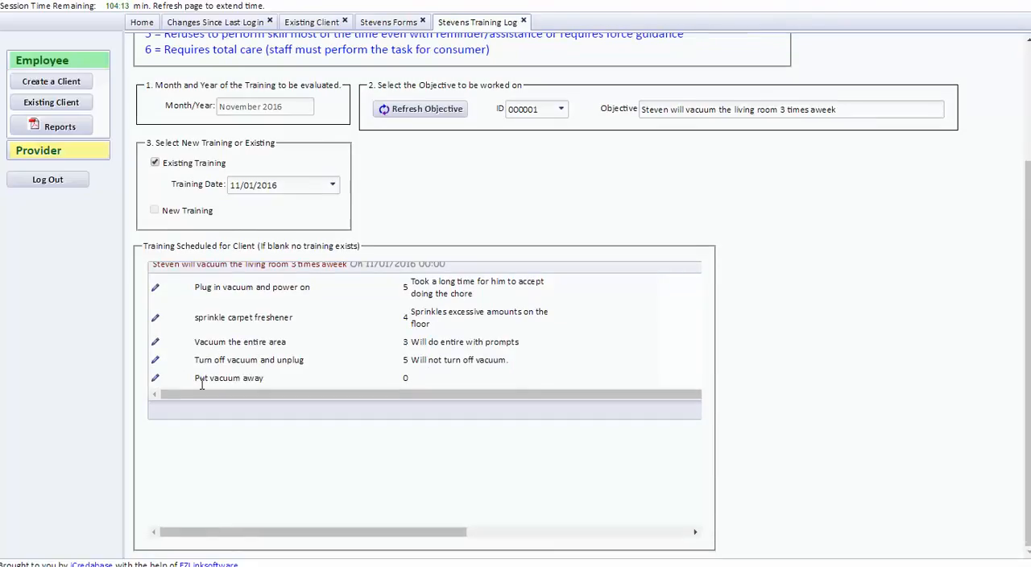
left_click(156, 380)
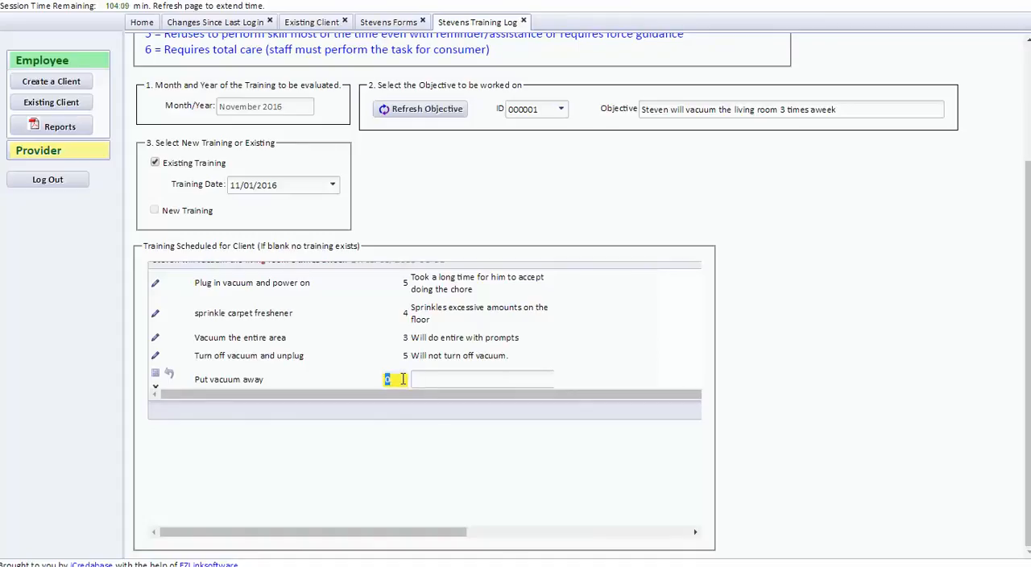
scroll(403, 379, "up", 5)
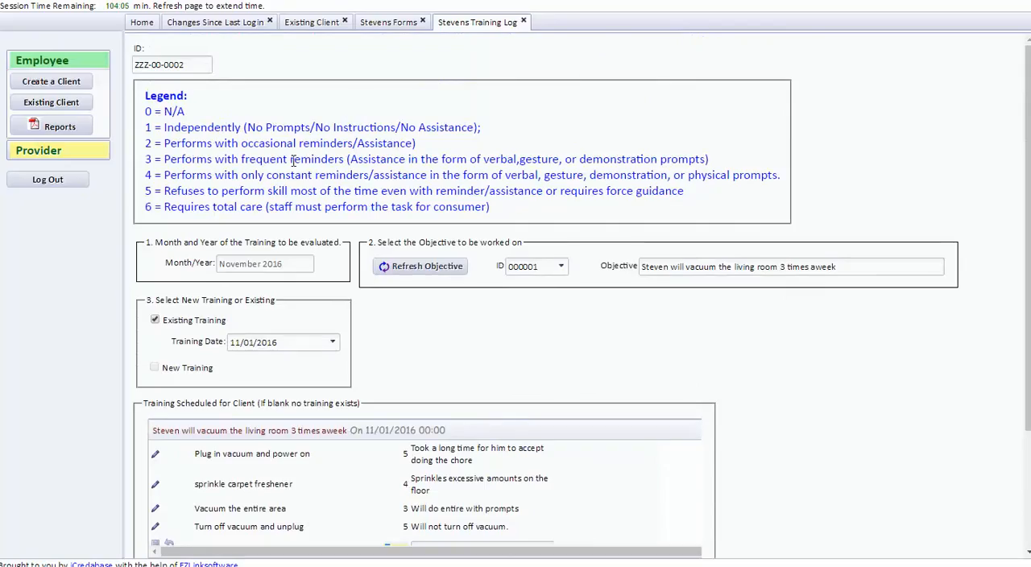
scroll(469, 381, "down", 3)
scroll(469, 381, "down", 1)
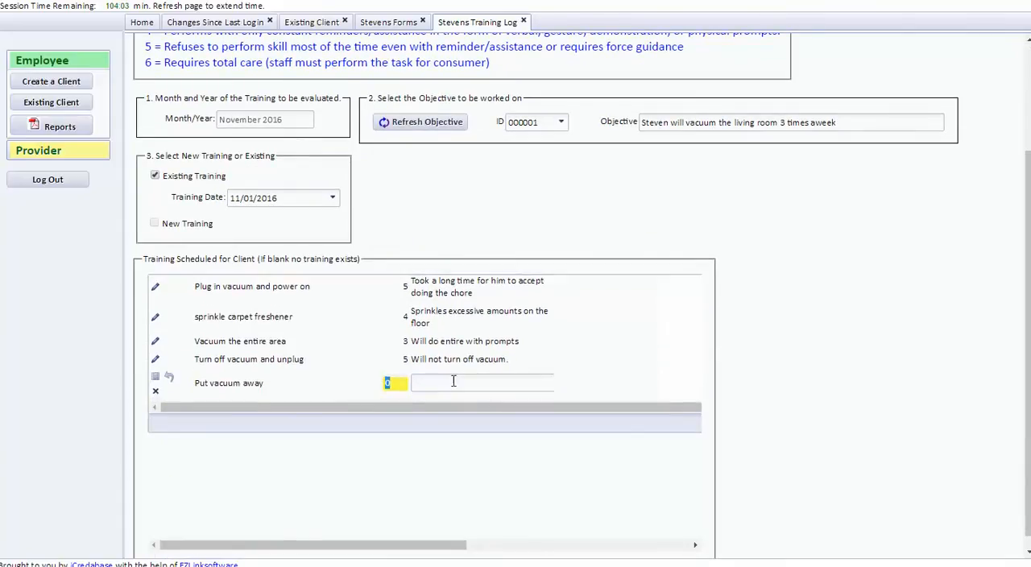
type("3")
left_click(434, 382)
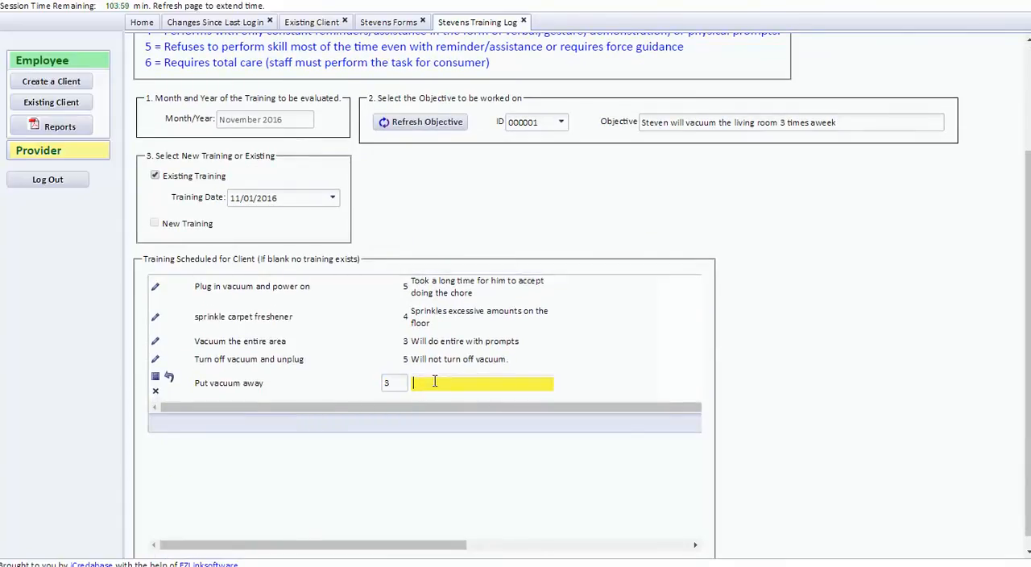
type("Frequently reminded to put awa")
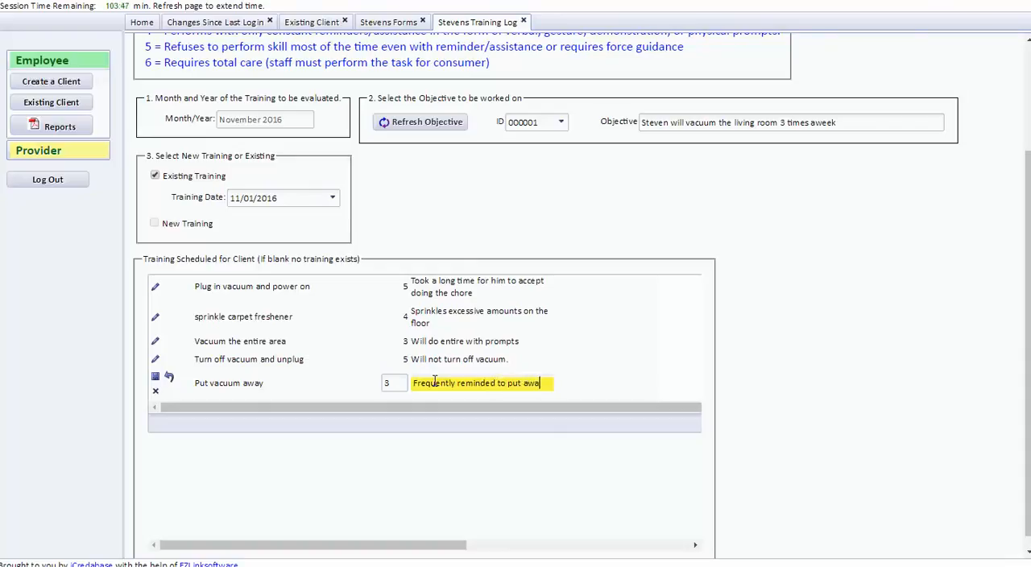
type("y vac")
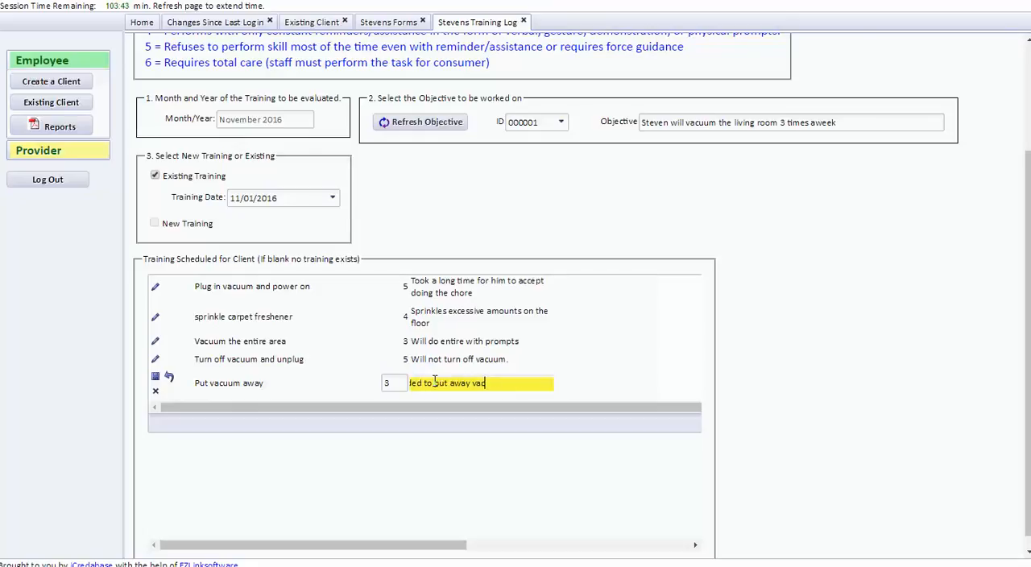
type("uum")
left_click(156, 377)
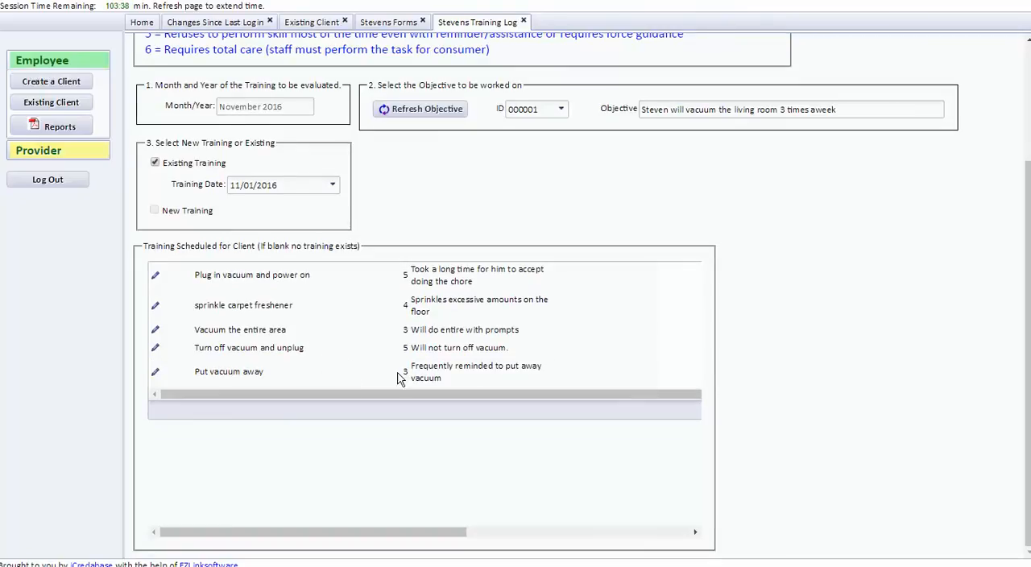
scroll(524, 200, "up", 2)
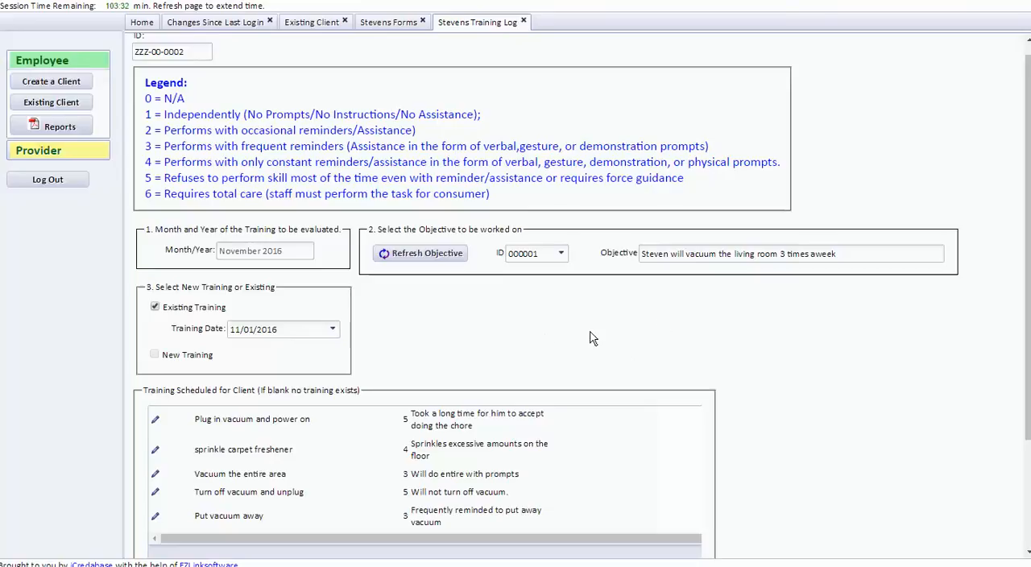
scroll(827, 337, "down", 1)
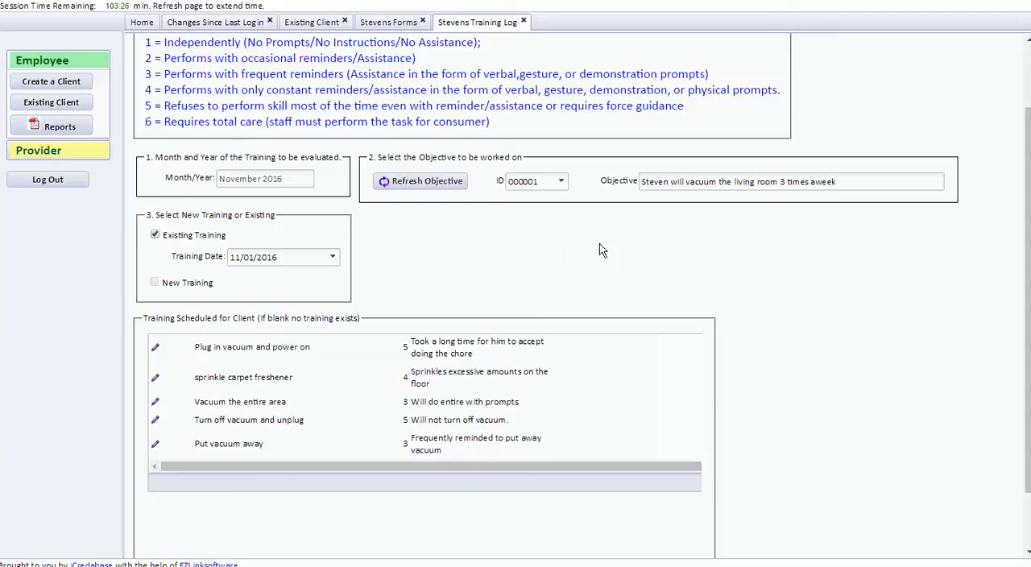
scroll(524, 333, "up", 1)
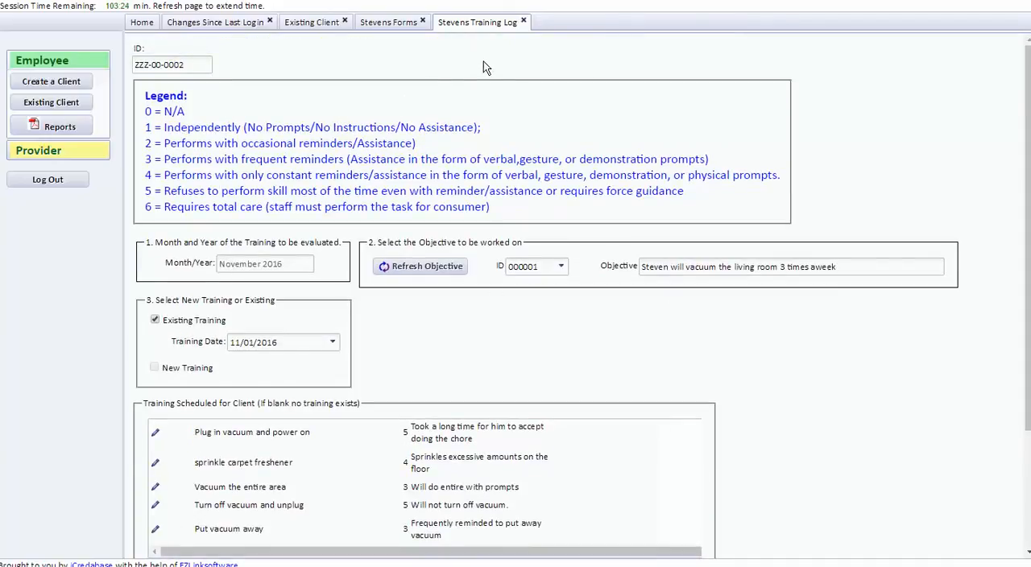